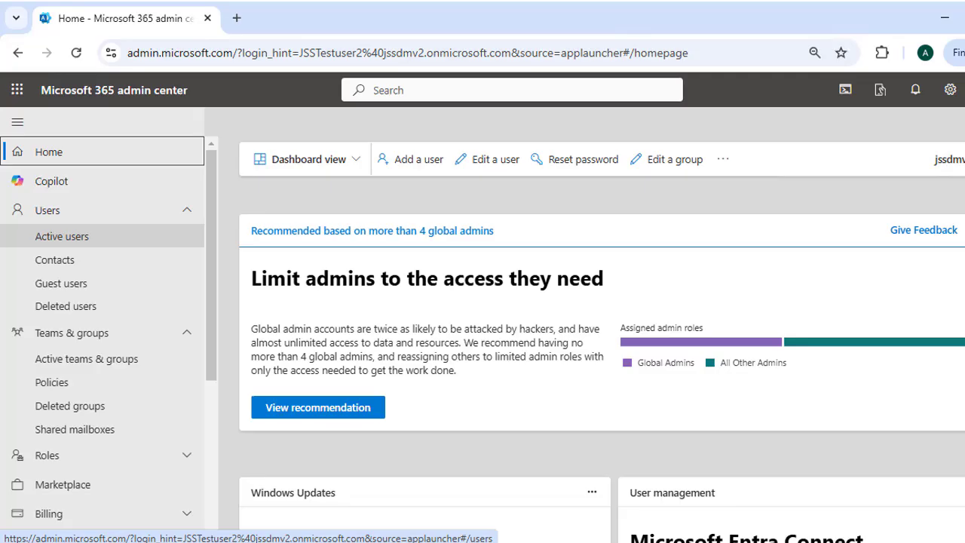
- Open Active users, start a new user, then discard the unsaved Add a user form
left_click(73, 245)
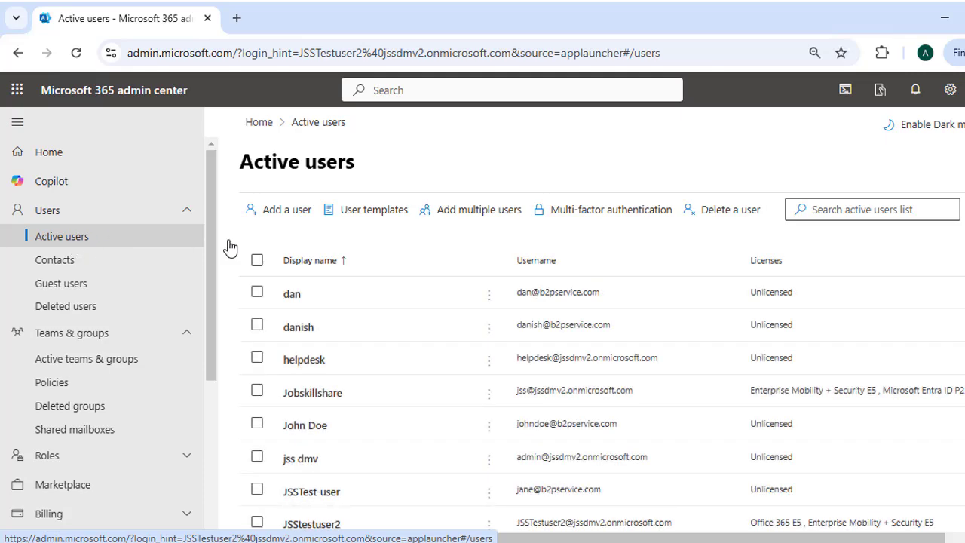
left_click(300, 223)
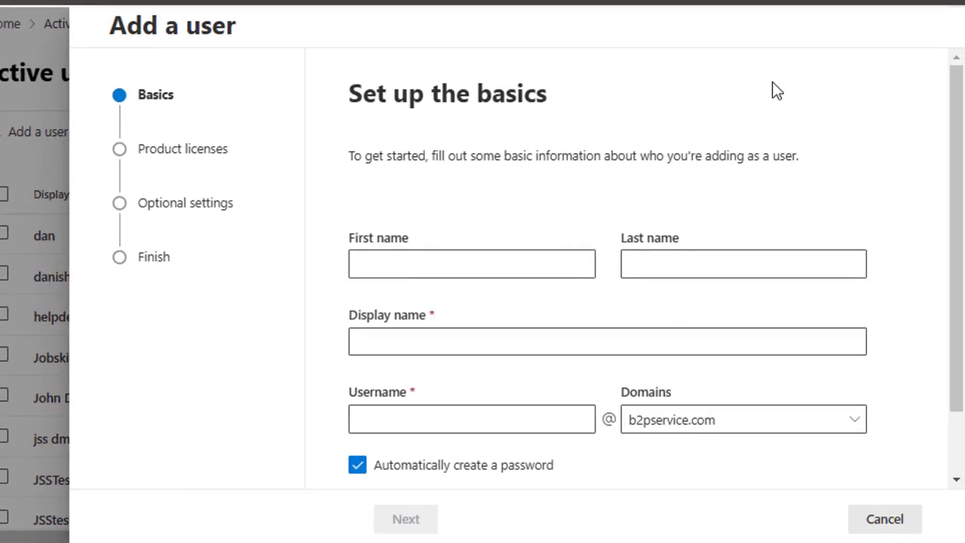
scroll(709, 317, "down", 1)
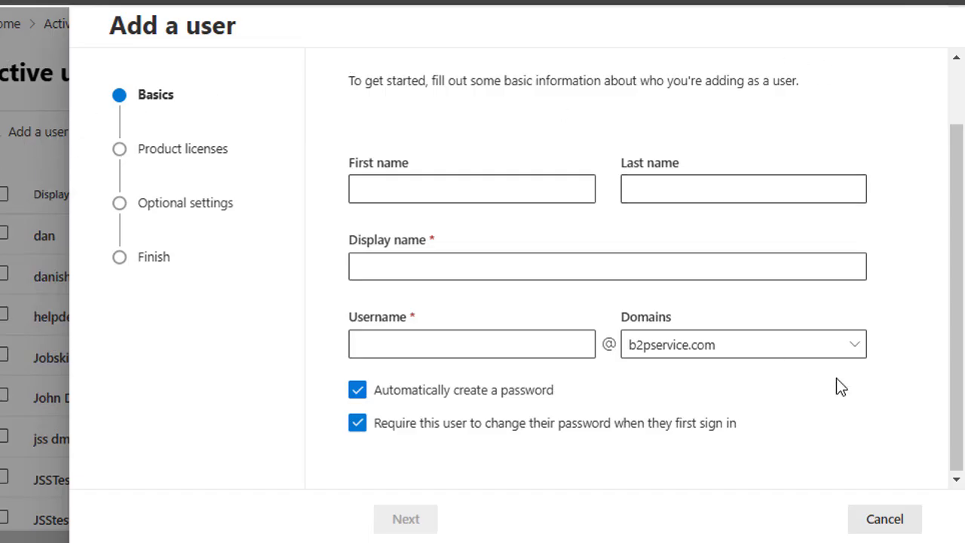
left_click(870, 519)
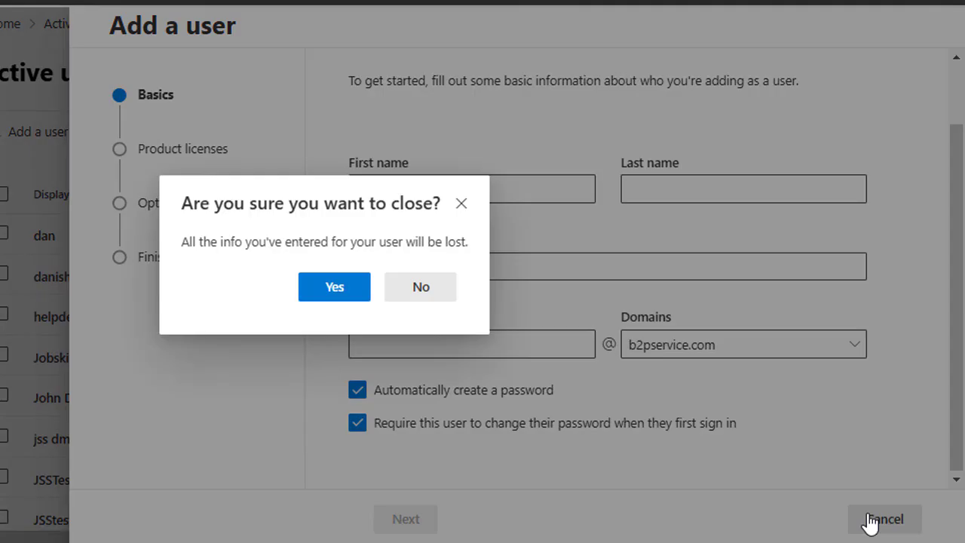
left_click(316, 294)
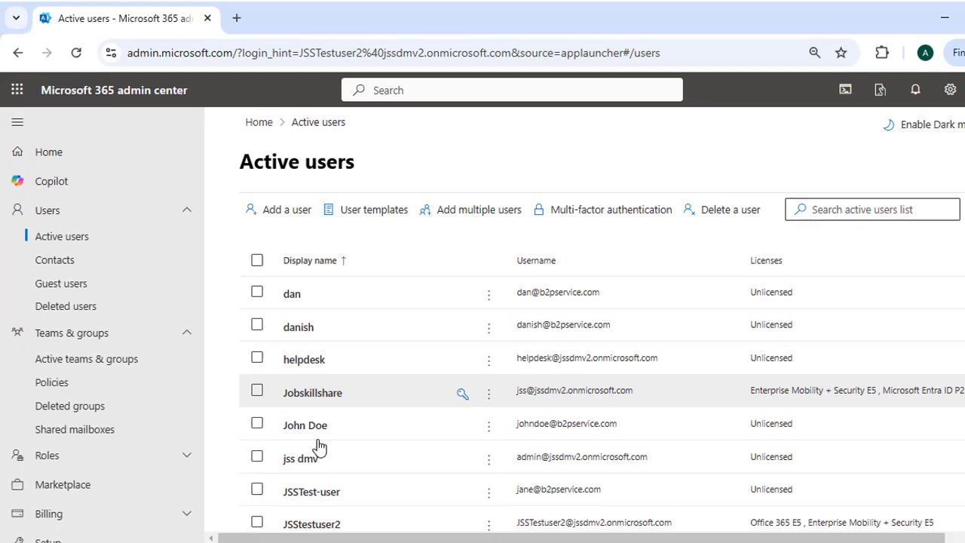
scroll(407, 335, "down", 1)
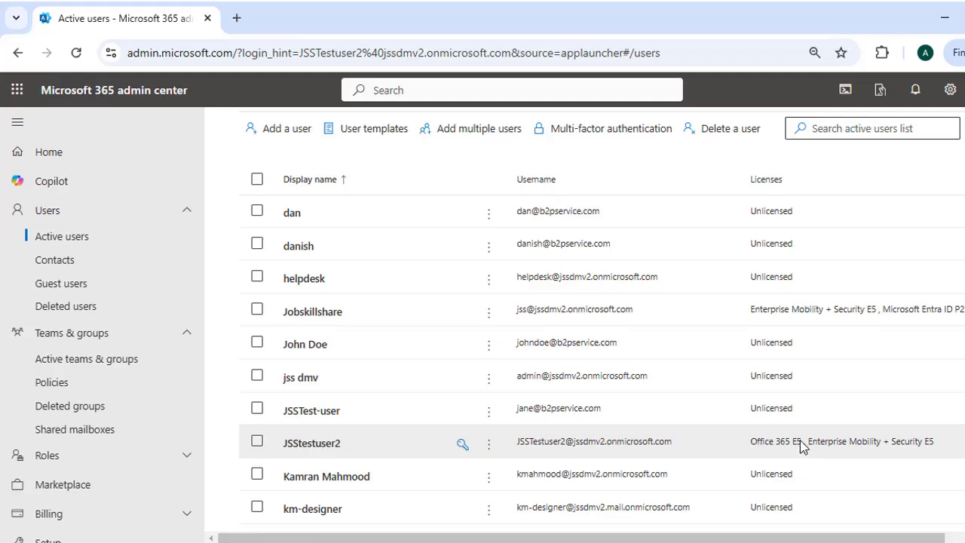
left_click(310, 447)
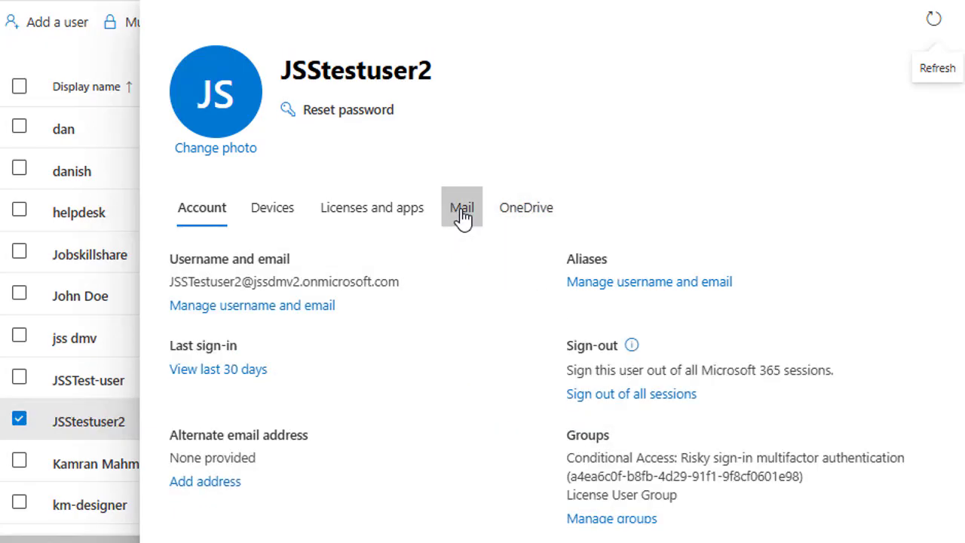
left_click(462, 215)
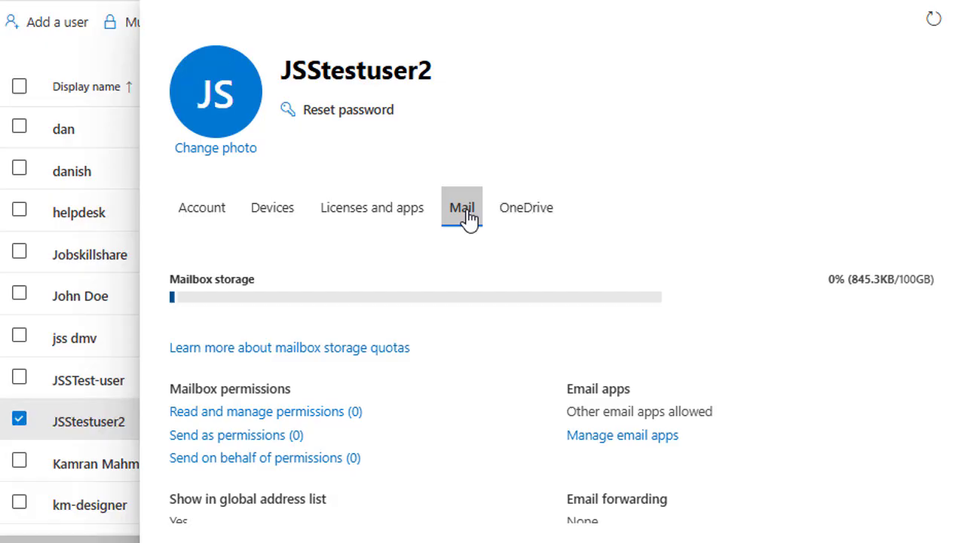
scroll(327, 299, "down", 2)
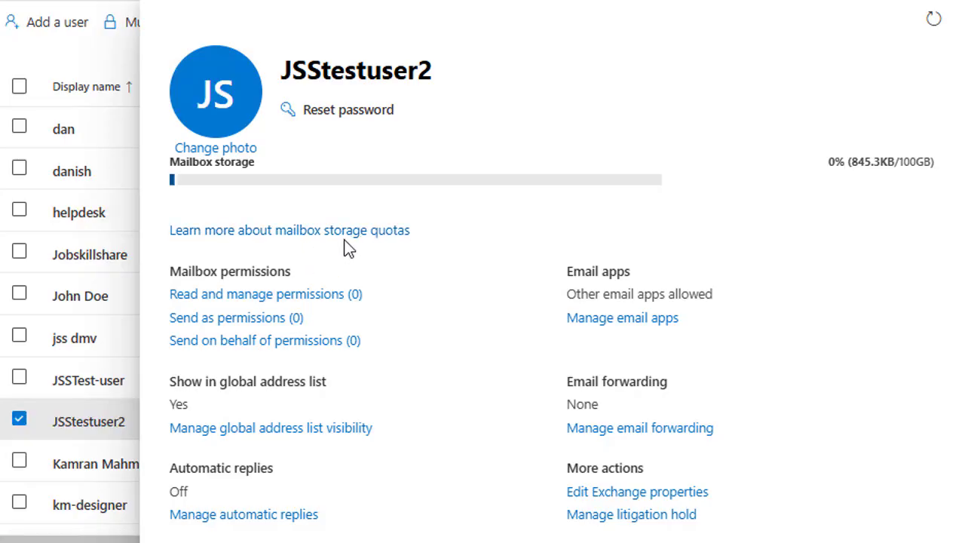
scroll(346, 249, "up", 2)
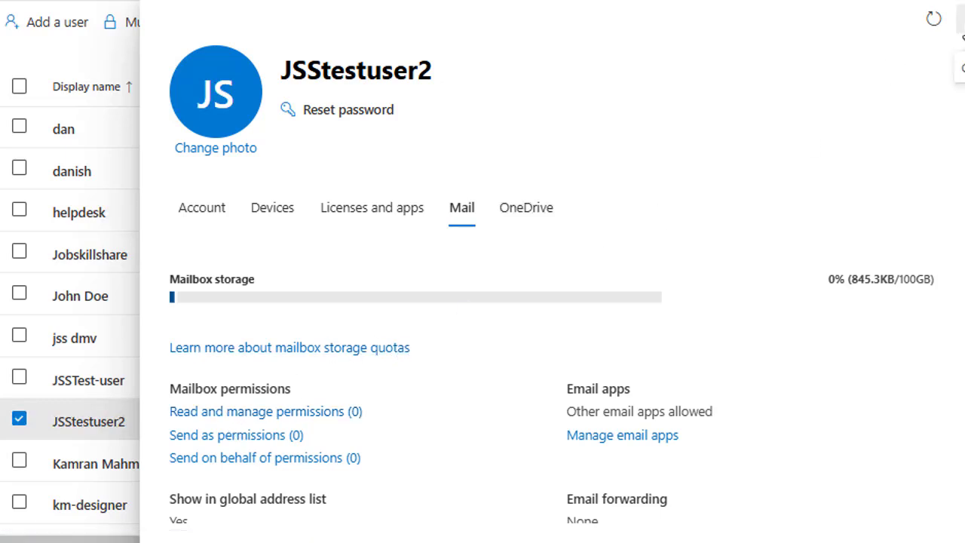
left_click(964, 28)
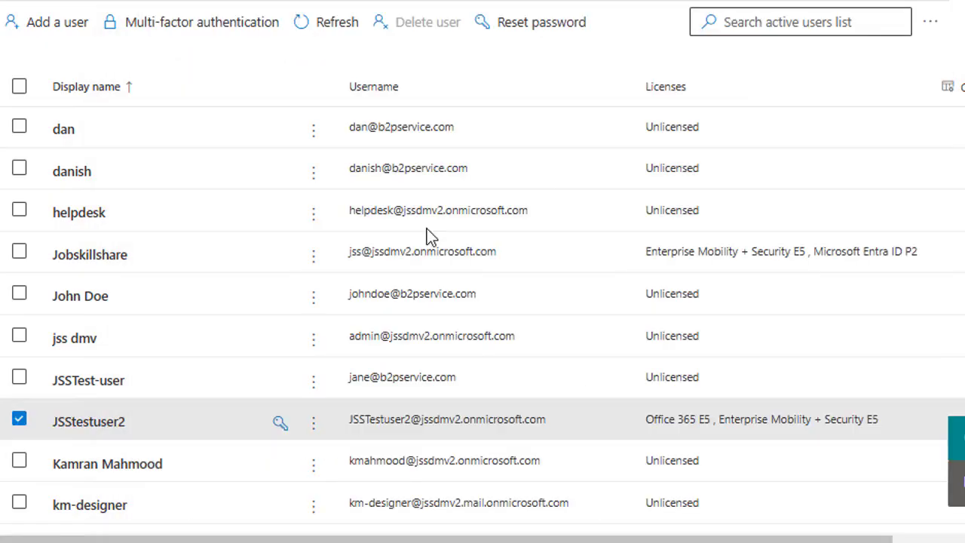
left_click(78, 298)
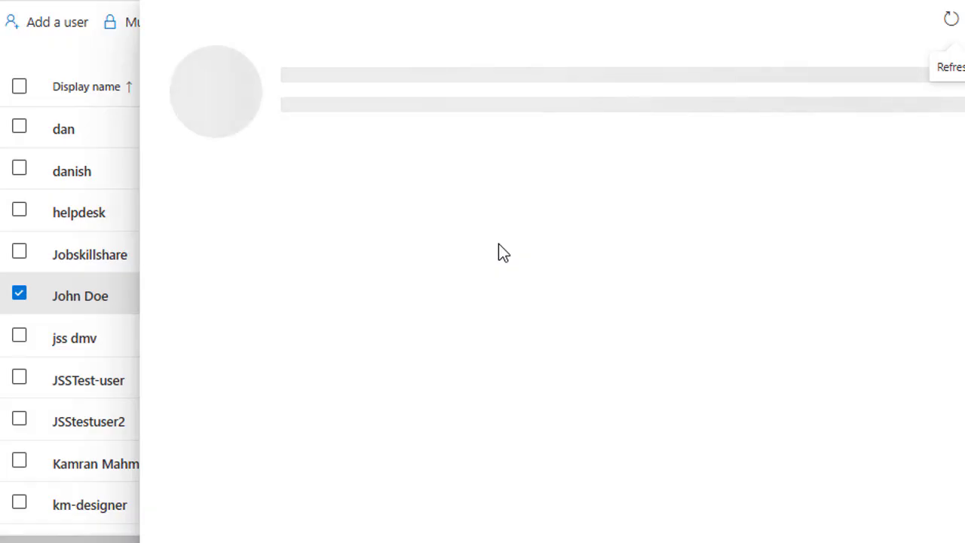
left_click(461, 196)
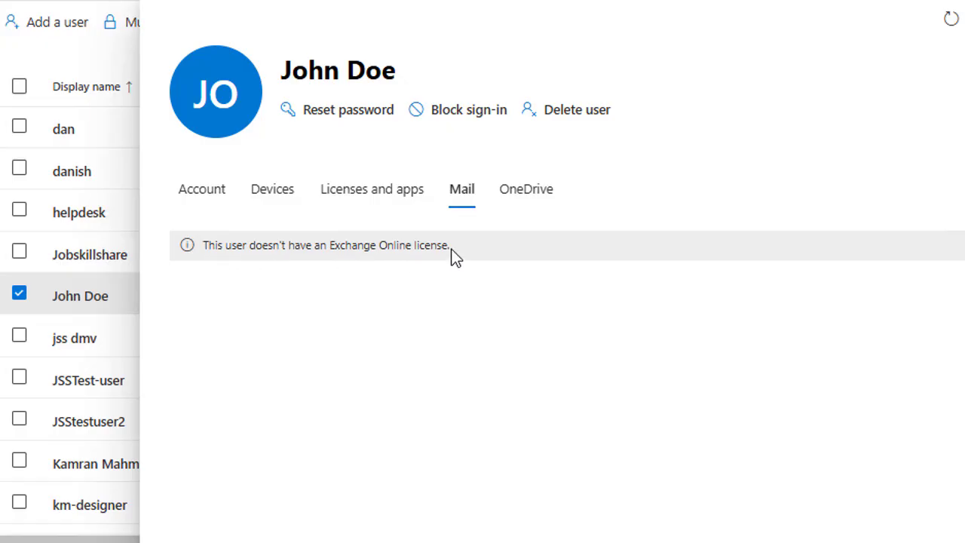
left_click_drag(447, 249, 202, 246)
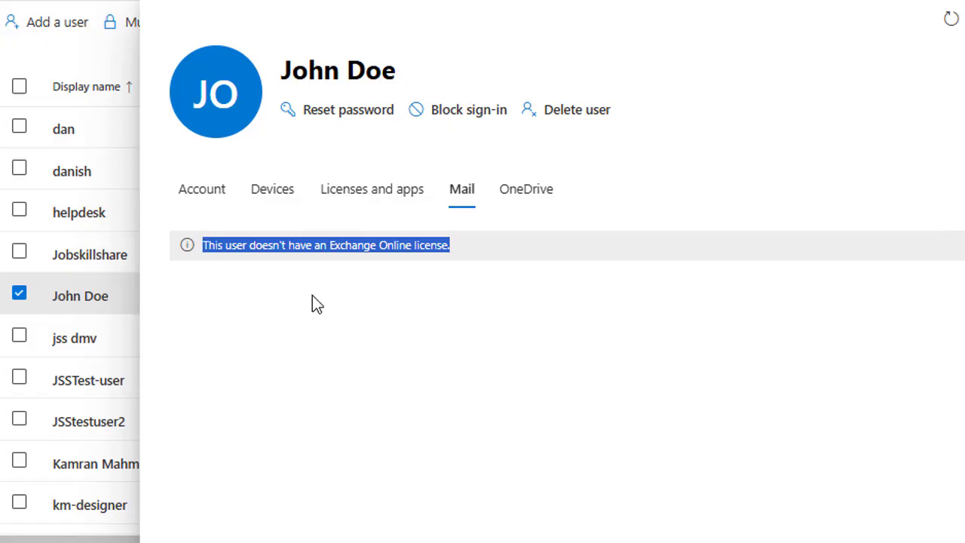
left_click(964, 20)
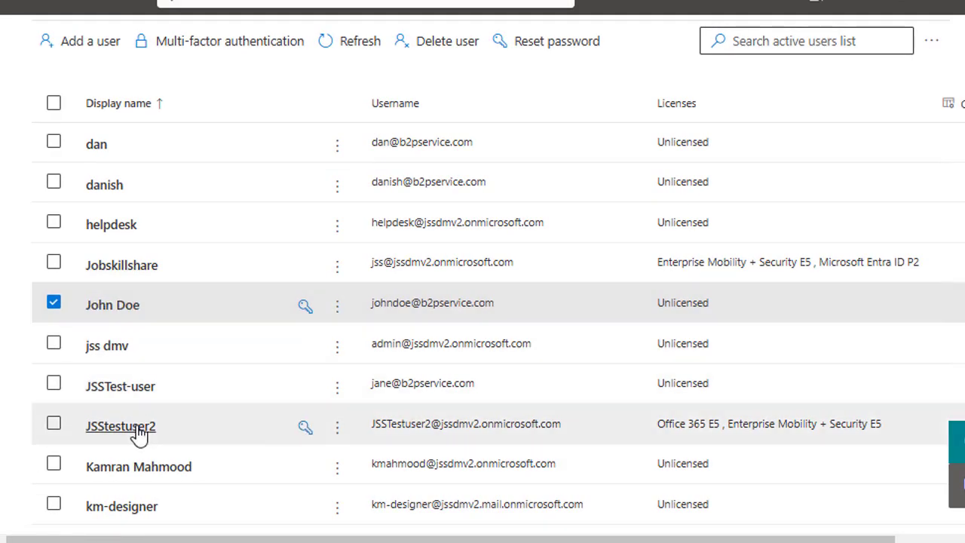
- Open the licensed test user's Mail settings and scroll down to Edit Exchange properties
left_click(139, 433)
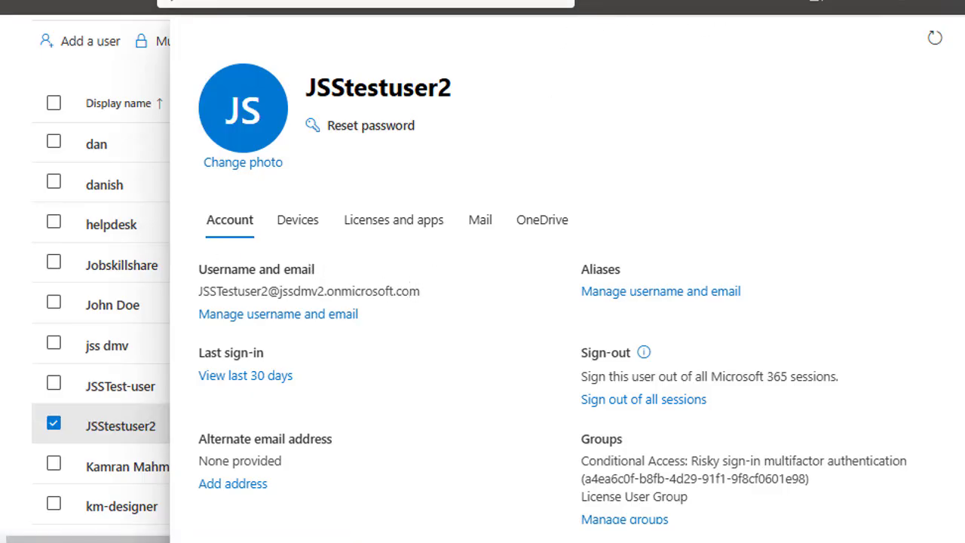
left_click(479, 222)
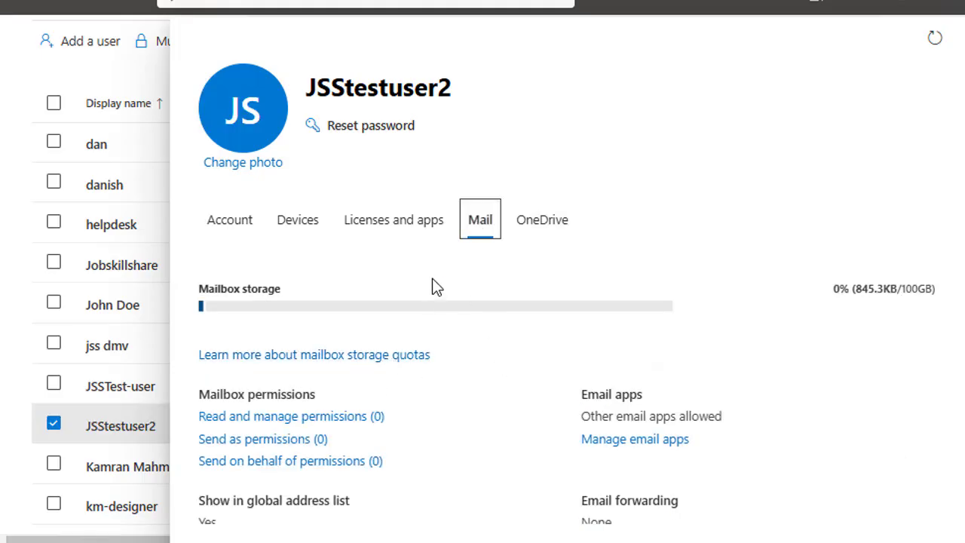
scroll(486, 335, "down", 1)
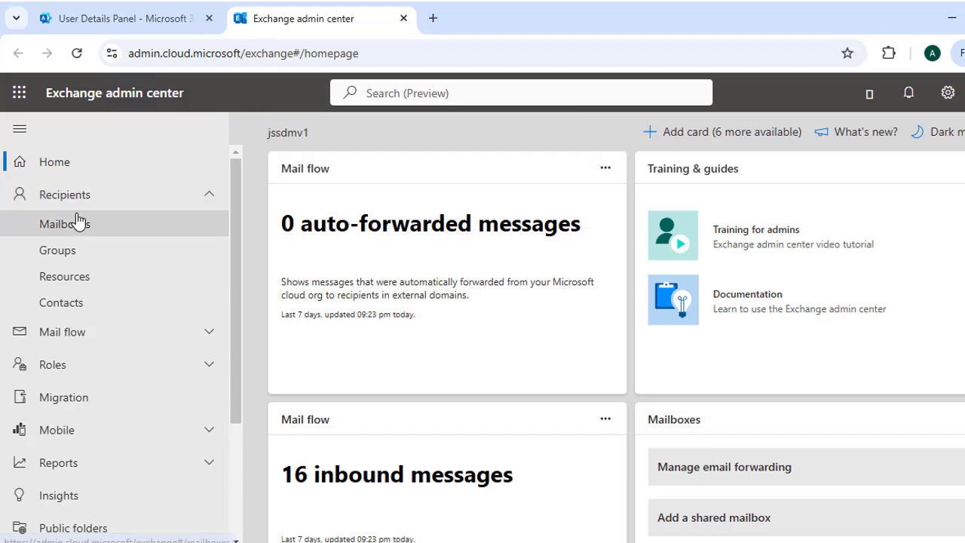
- Open Recipients > Mailboxes, select the user mailbox, and show its Edit options
left_click(81, 228)
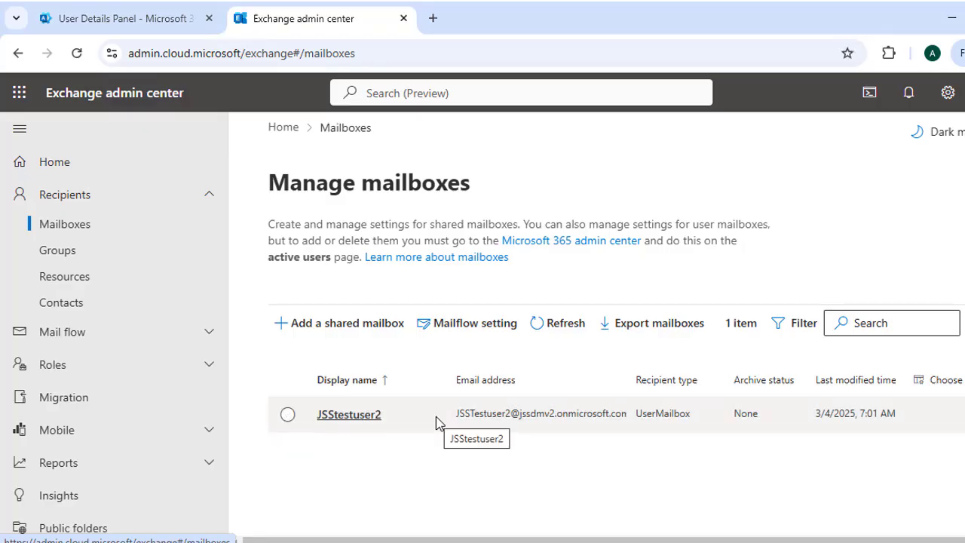
left_click(287, 415)
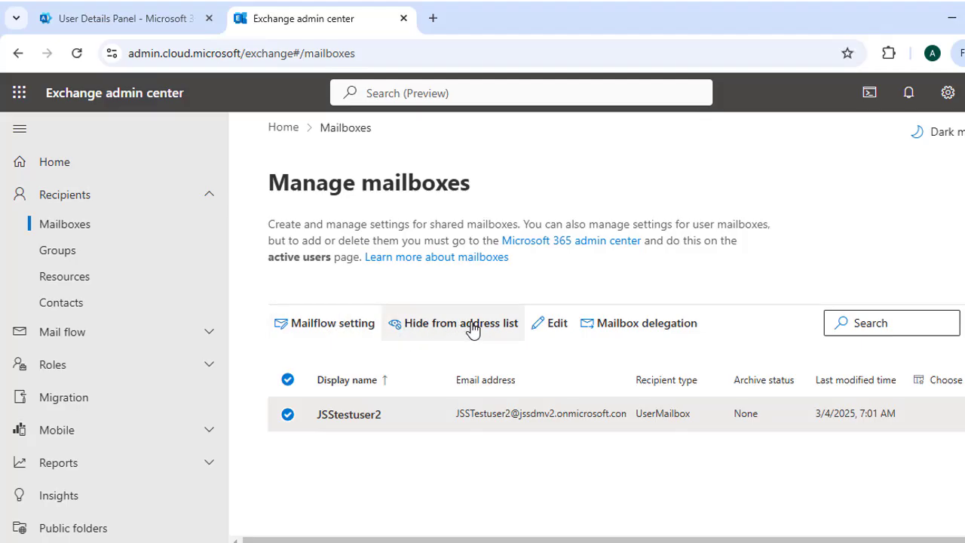
left_click(553, 325)
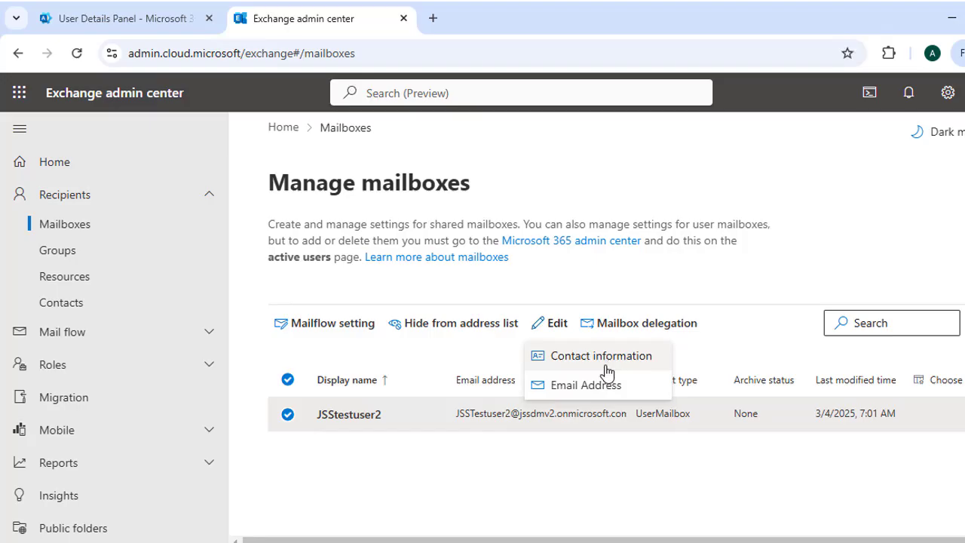
- Change the mailbox's email username ending from 2 to 03 and save it
left_click(585, 385)
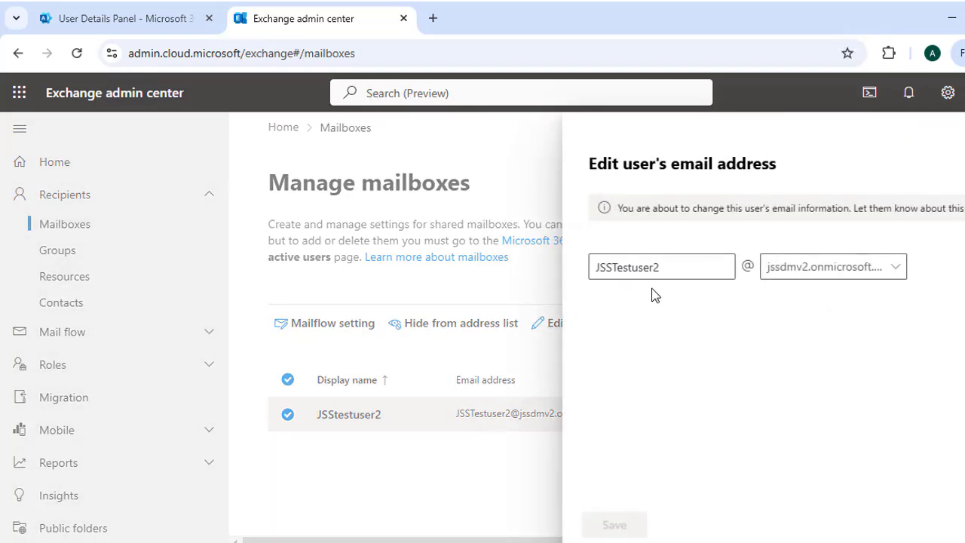
double_click(644, 267)
left_click(677, 265)
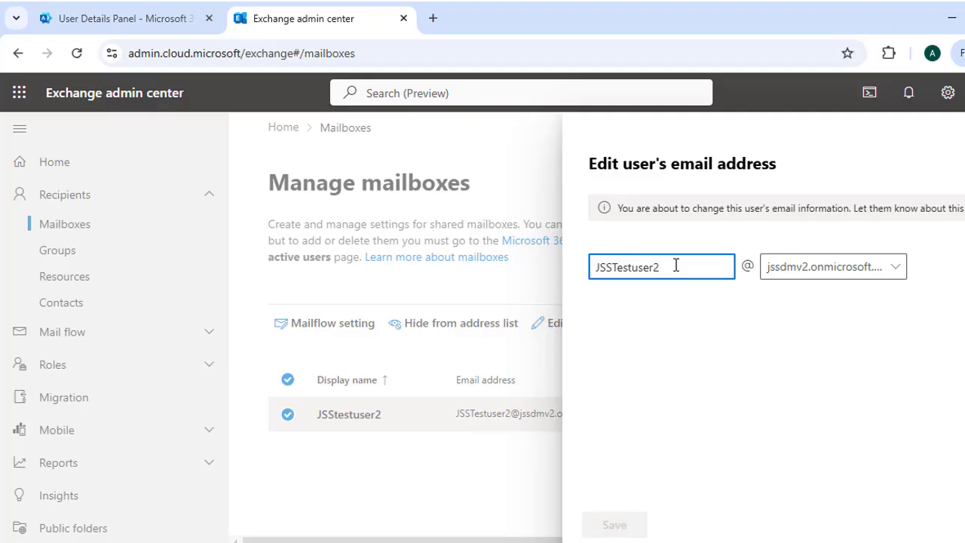
key("BackSpace")
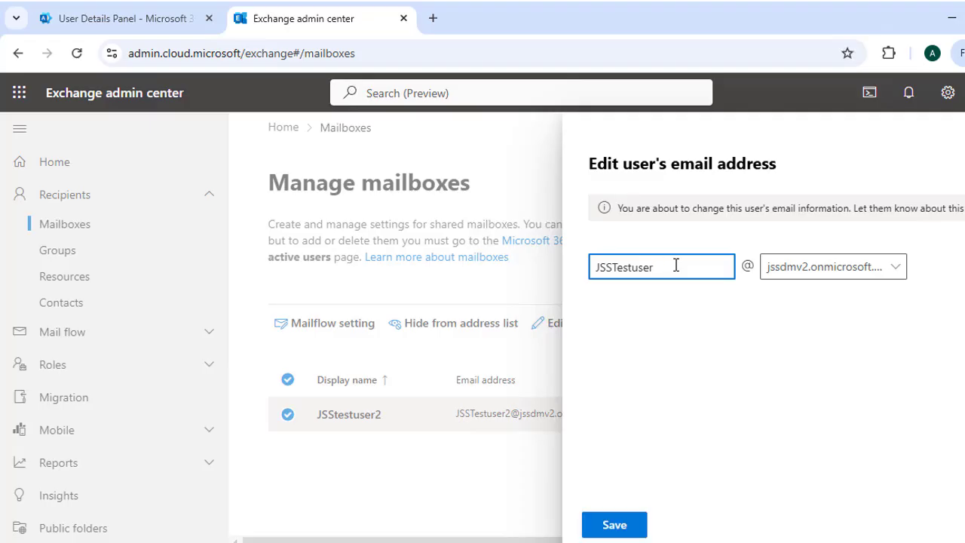
type("03")
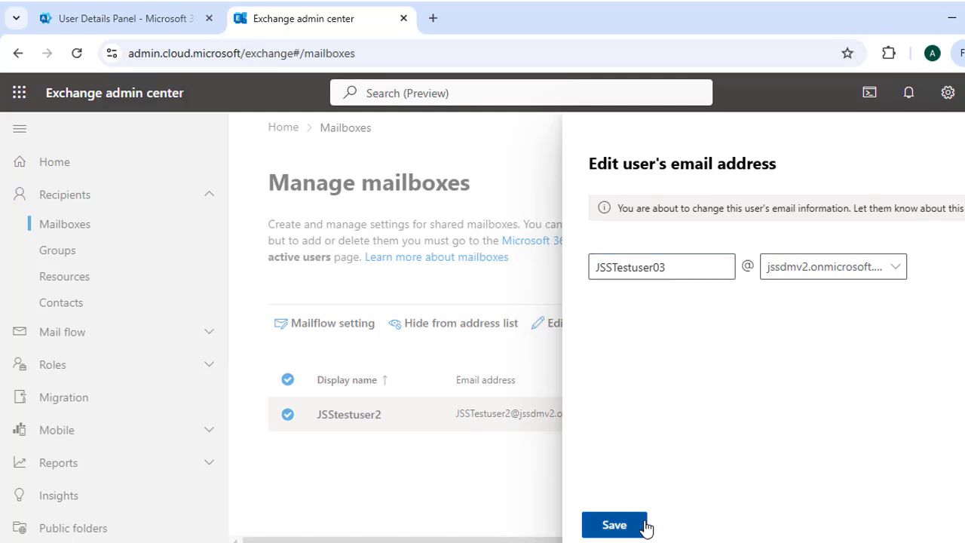
left_click(644, 525)
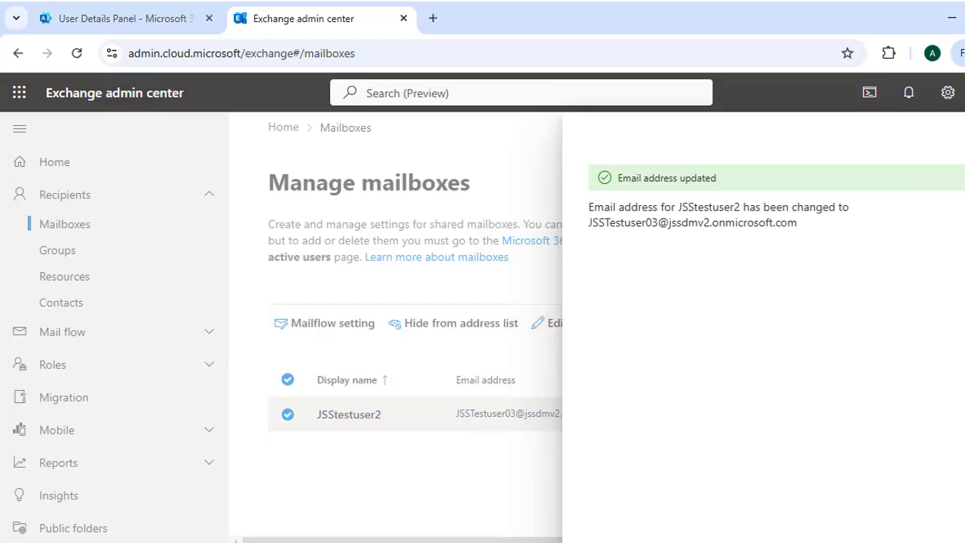
left_click(963, 136)
- Restore the username ending from 03 to 2 and save the corrected email address
left_click(558, 330)
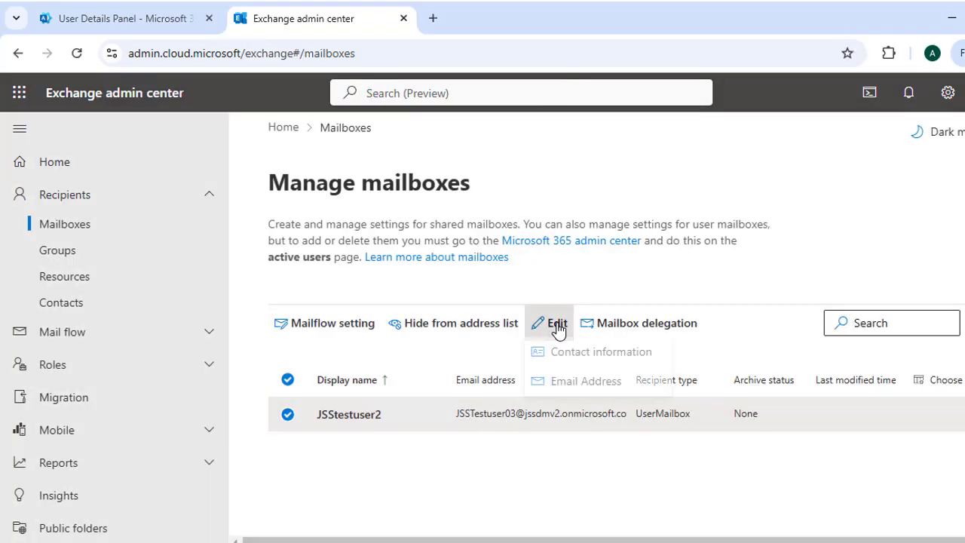
left_click(596, 385)
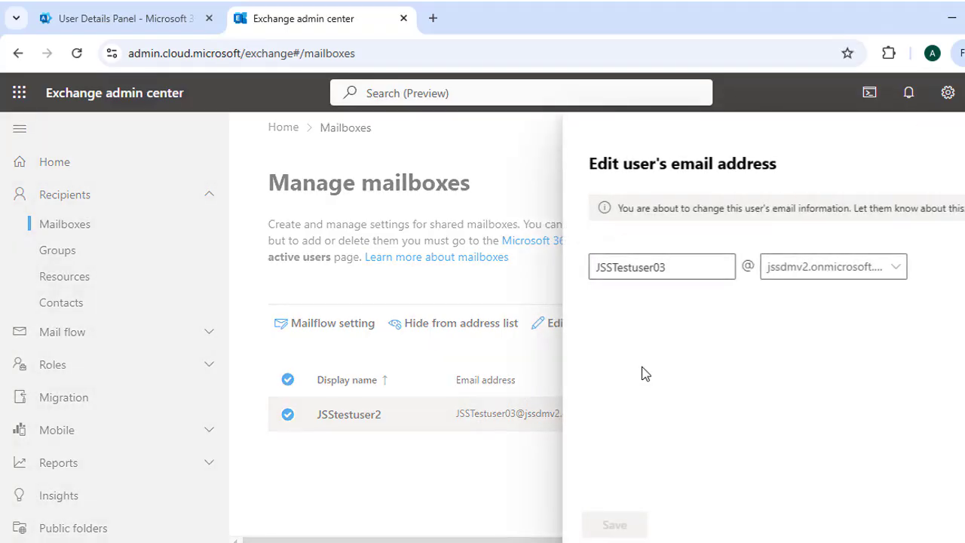
left_click(679, 269)
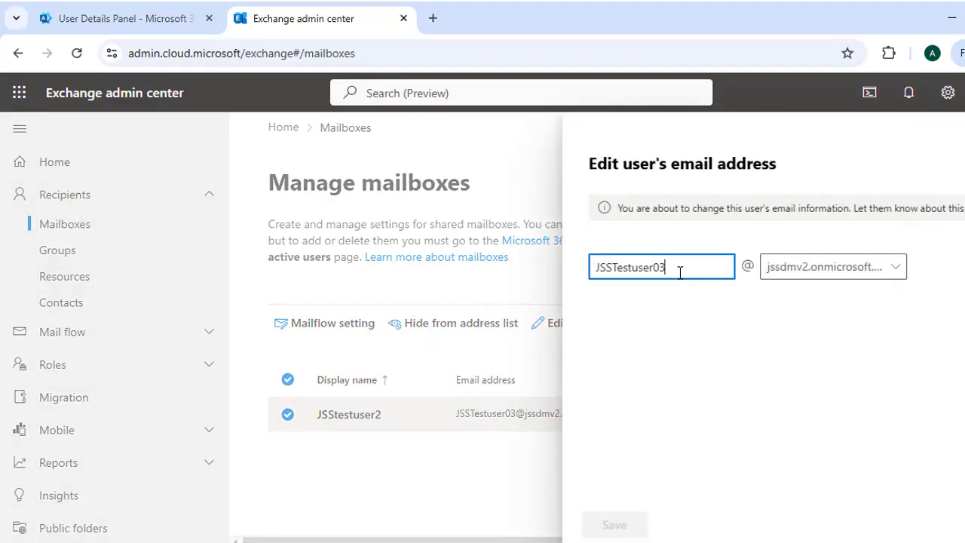
key("BackSpace")
key("BackSpace")
type("2")
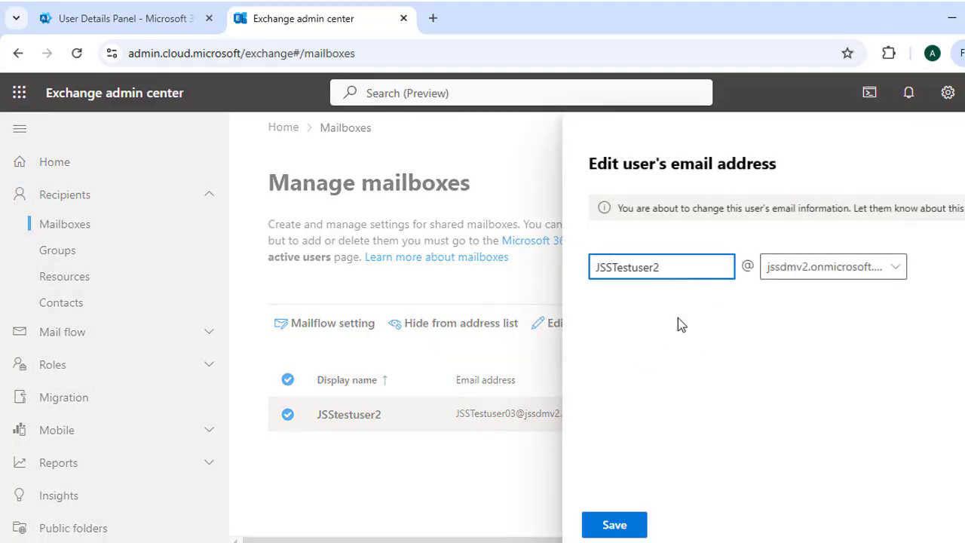
left_click(615, 527)
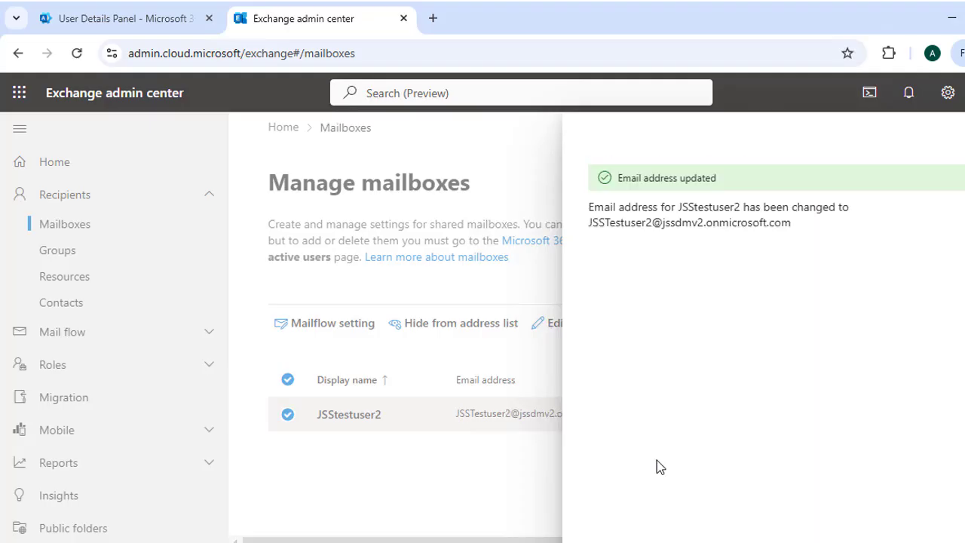
left_click(964, 137)
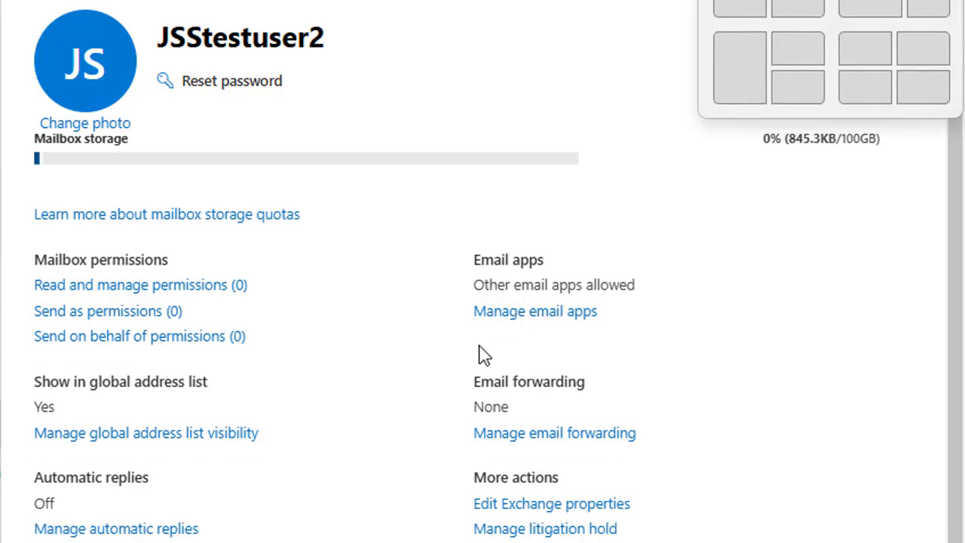
left_click(540, 324)
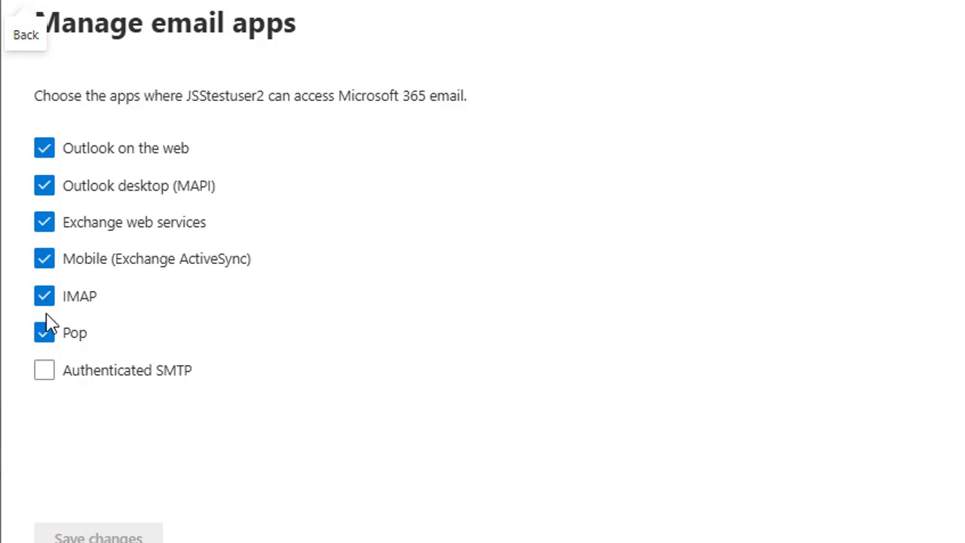
left_click(25, 3)
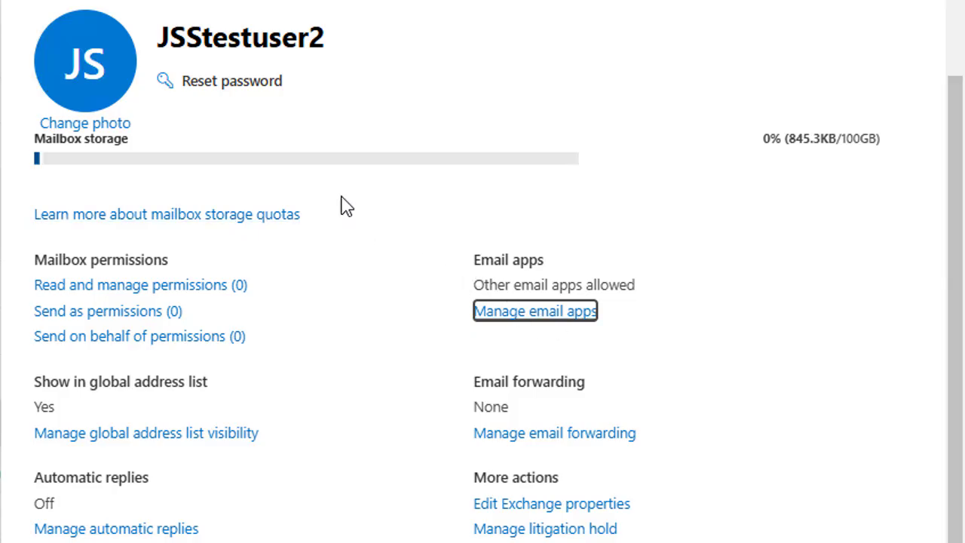
left_click(541, 446)
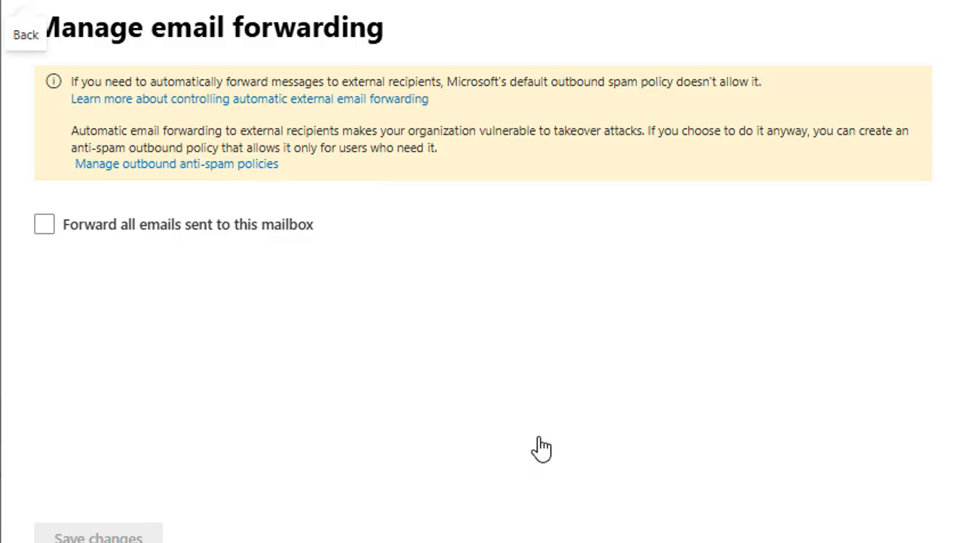
left_click(43, 226)
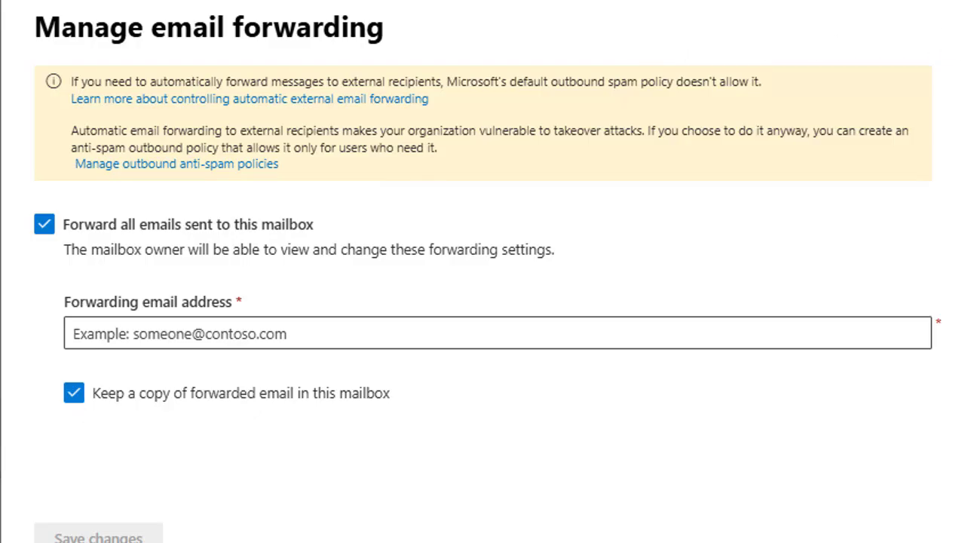
left_click(946, 3)
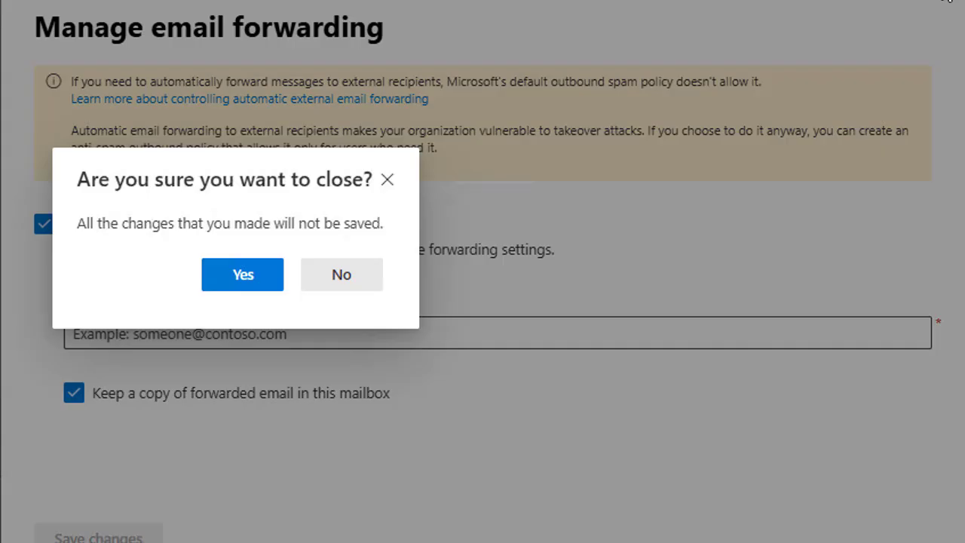
left_click(251, 286)
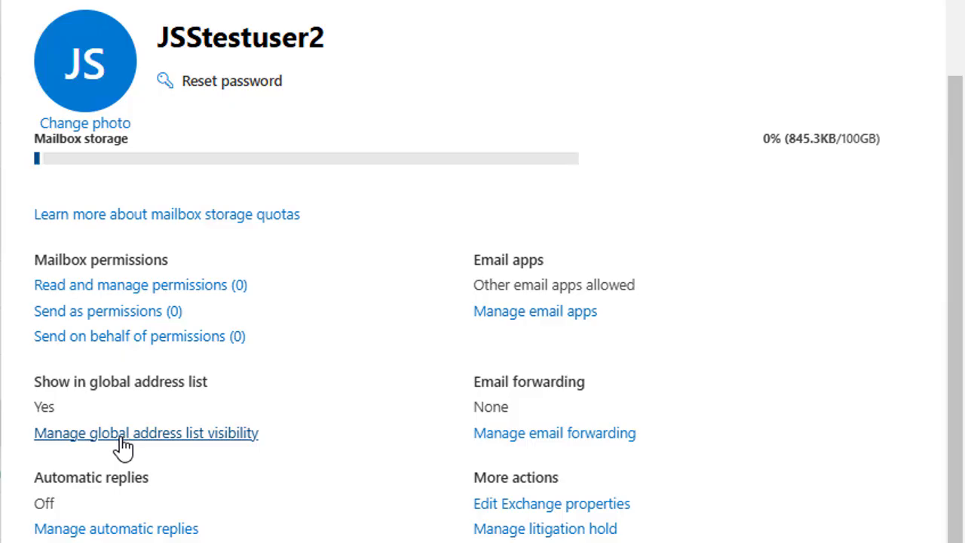
- Check global address list visibility, close it unchanged, and reopen the test user's account details
left_click(94, 444)
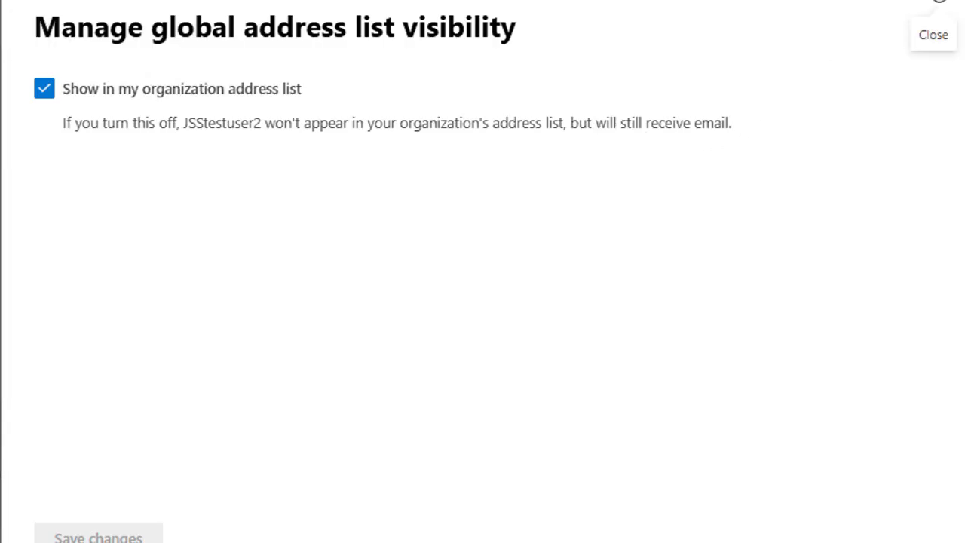
left_click(940, 6)
left_click(37, 431)
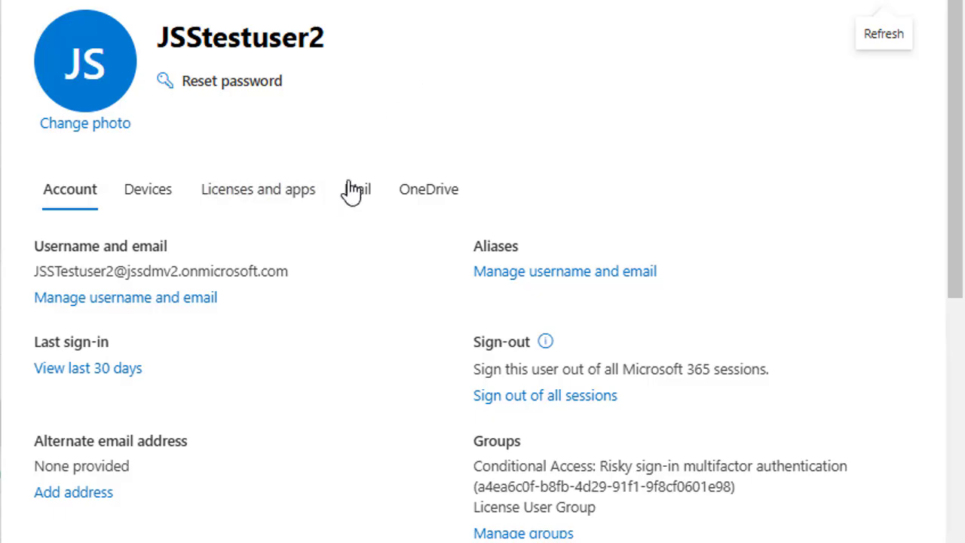
- Toggle the test user's automatic replies on and off, leaving them off, and close the panel
left_click(353, 192)
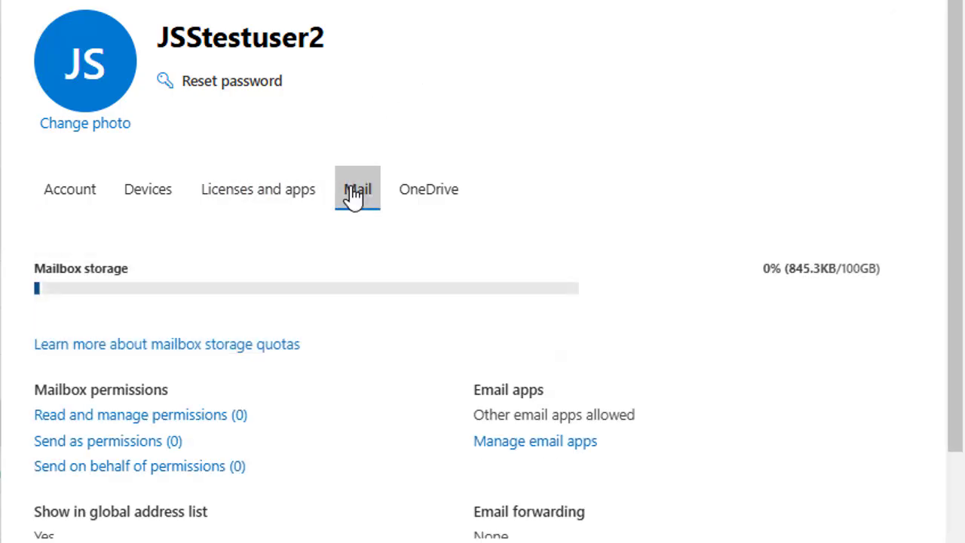
scroll(398, 226, "down", 3)
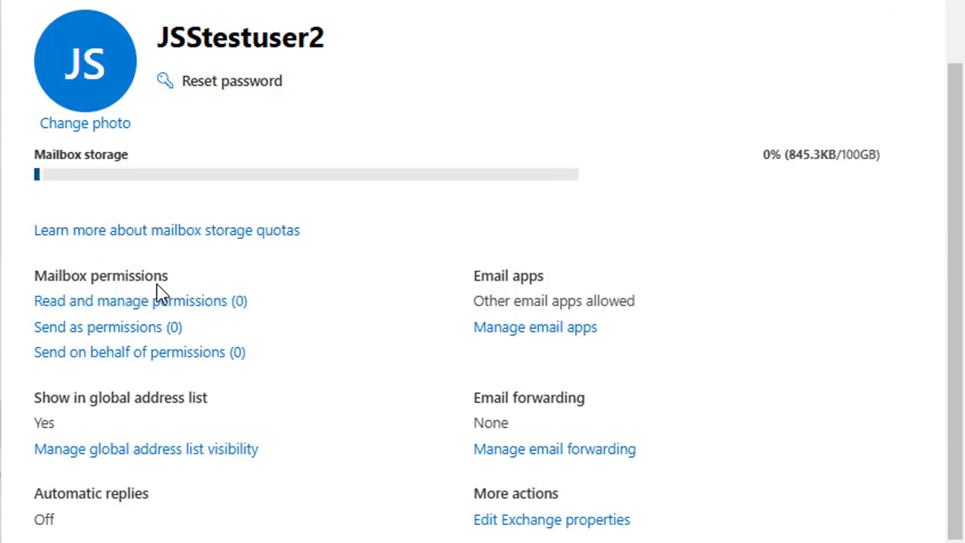
scroll(226, 317, "down", 1)
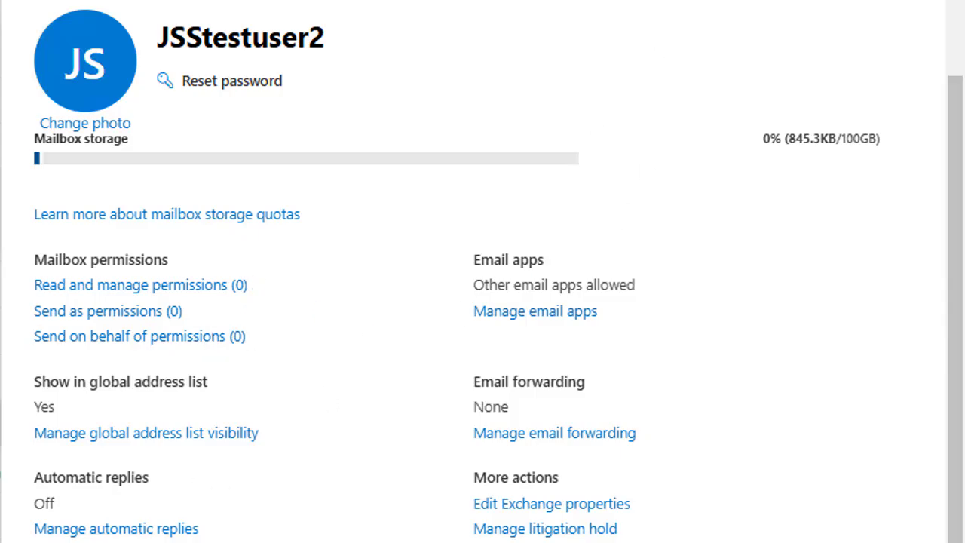
left_click(98, 533)
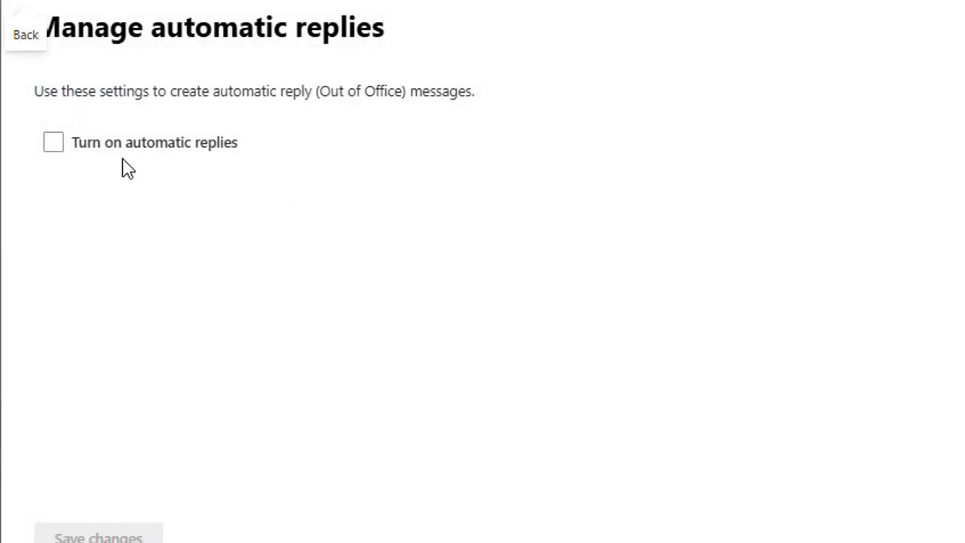
left_click(53, 143)
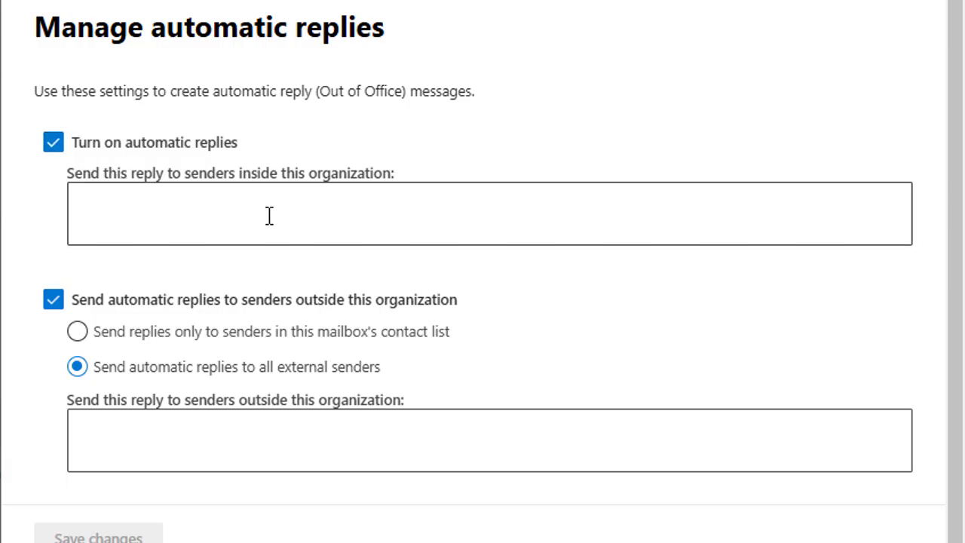
left_click(52, 145)
left_click(59, 149)
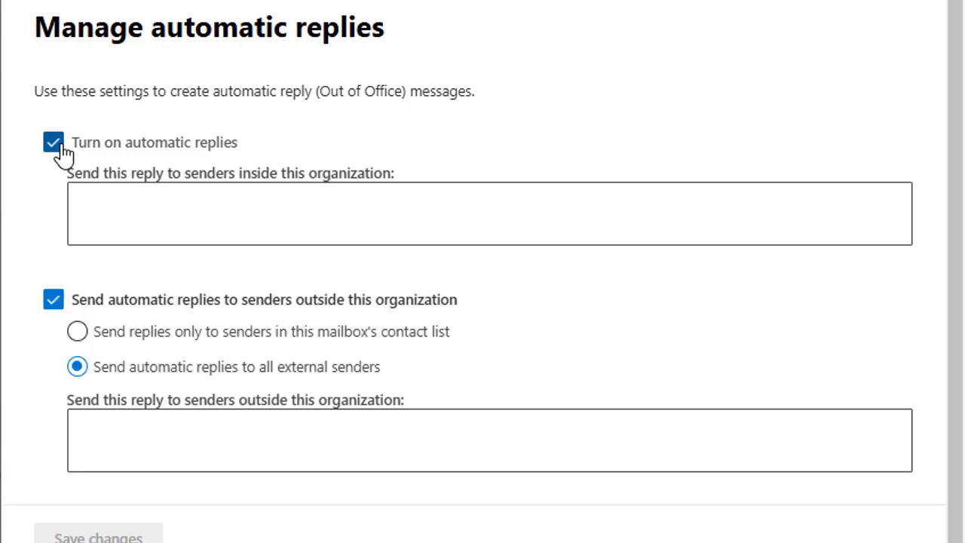
left_click(59, 146)
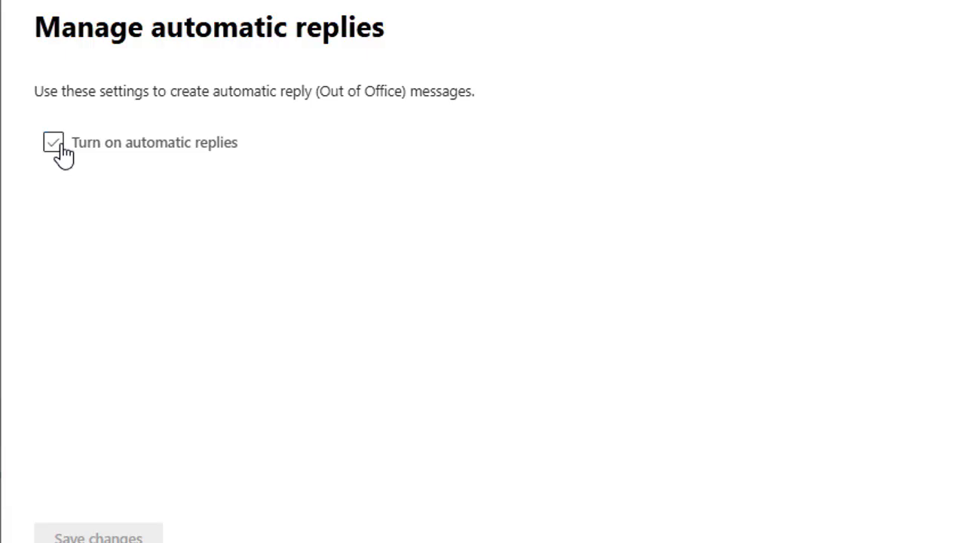
left_click(933, 3)
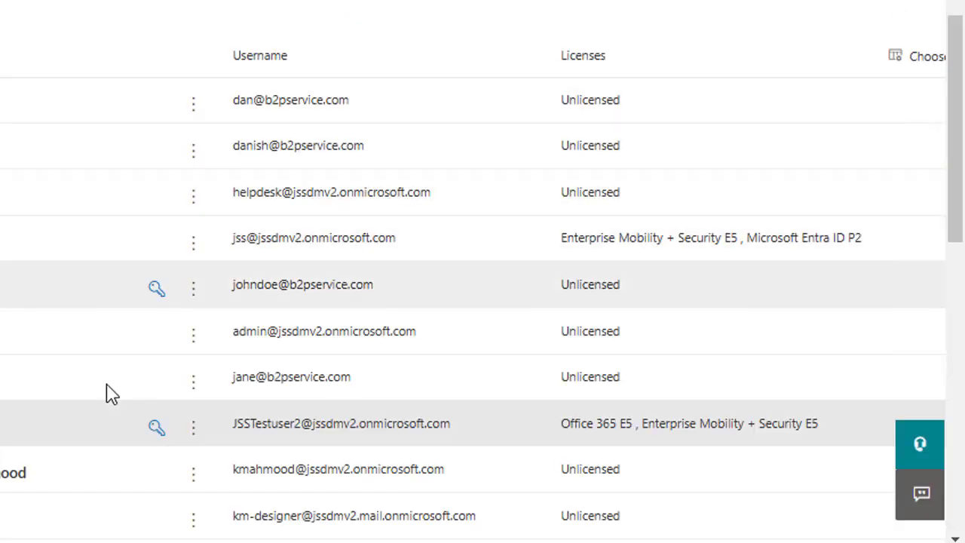
- Review the test user's mailbox settings again, then close the user details panel
left_click(90, 424)
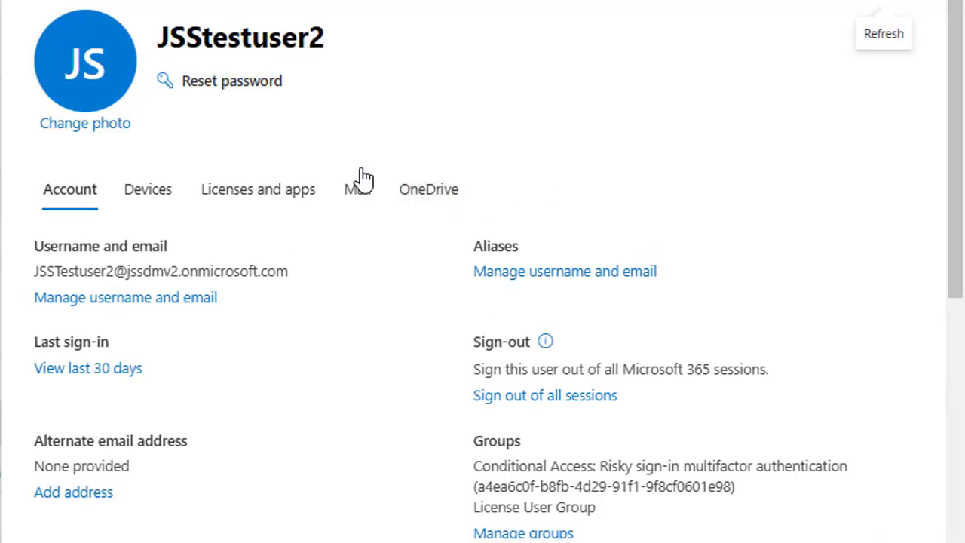
left_click(353, 194)
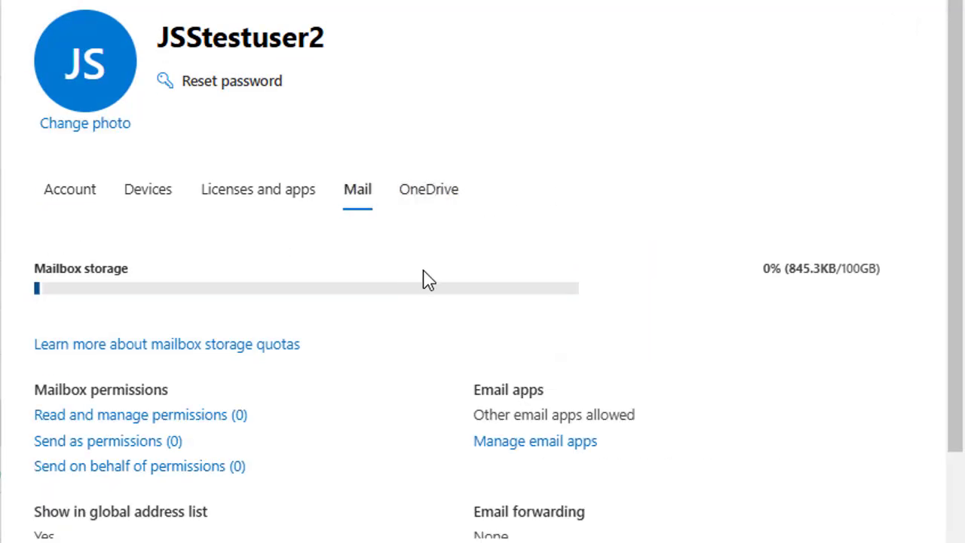
scroll(442, 228, "down", 3)
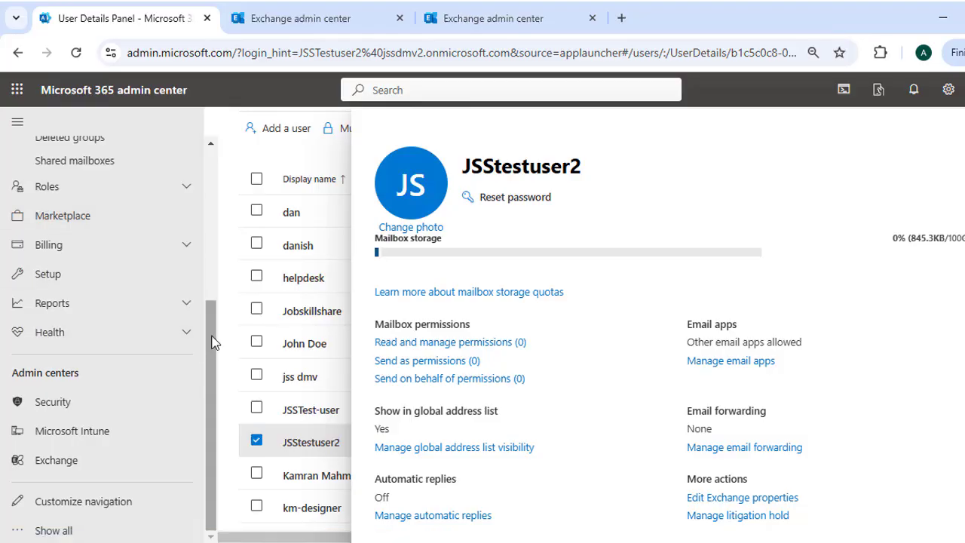
left_click_drag(216, 340, 211, 222)
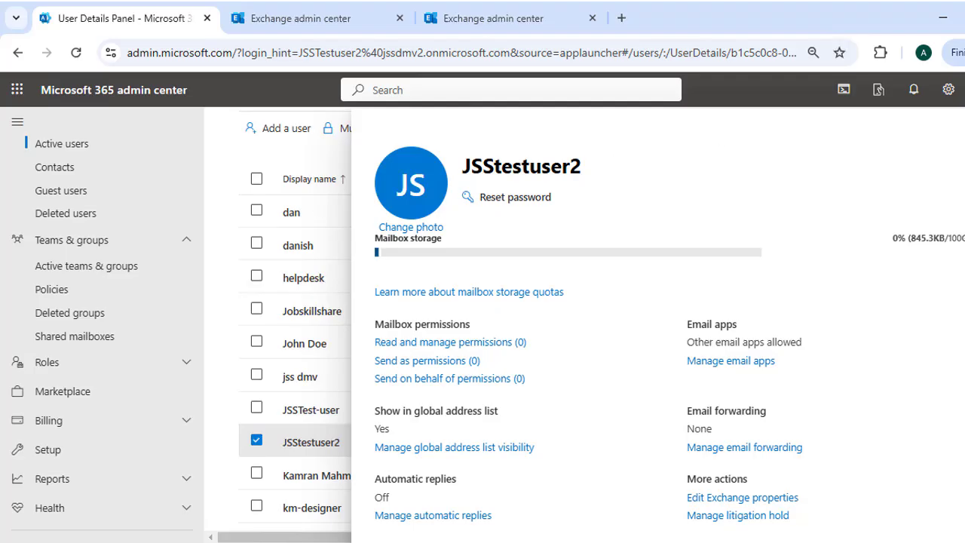
left_click(964, 126)
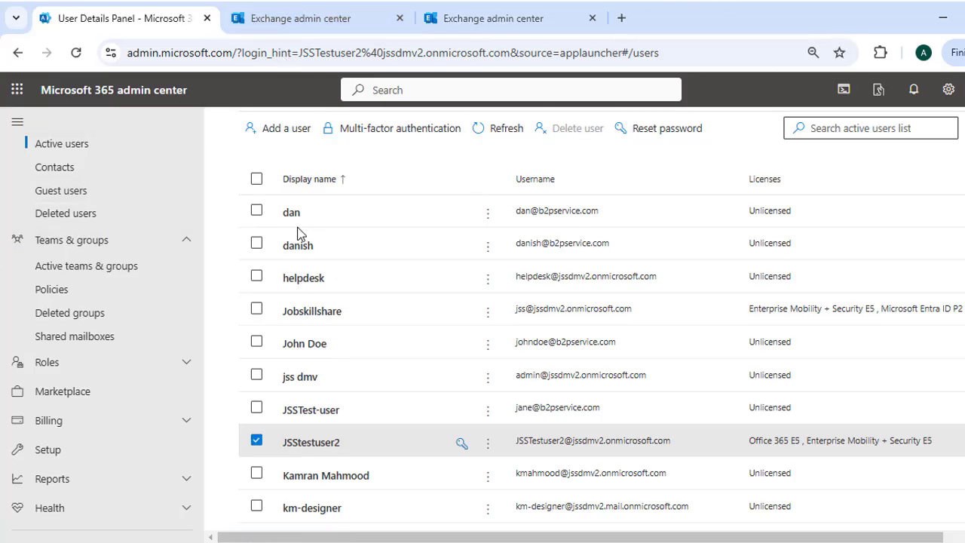
- Go through Active teams & groups to the empty Shared mailboxes page
left_click(87, 272)
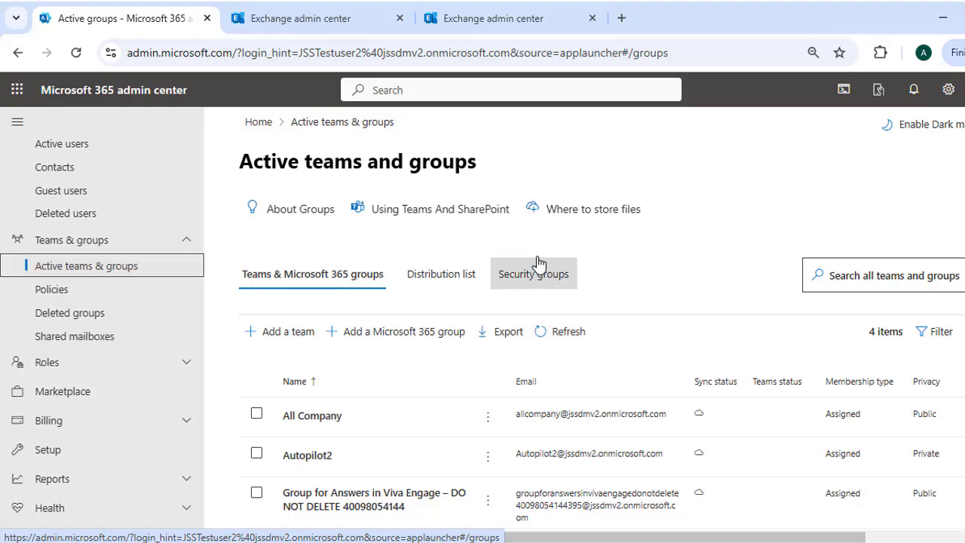
scroll(674, 258, "down", 2)
scroll(290, 269, "up", 2)
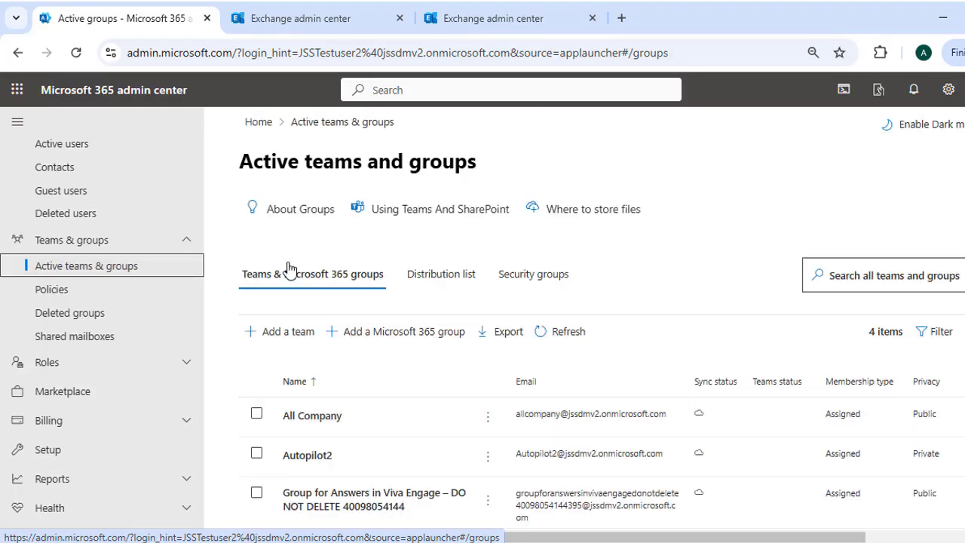
left_click(80, 339)
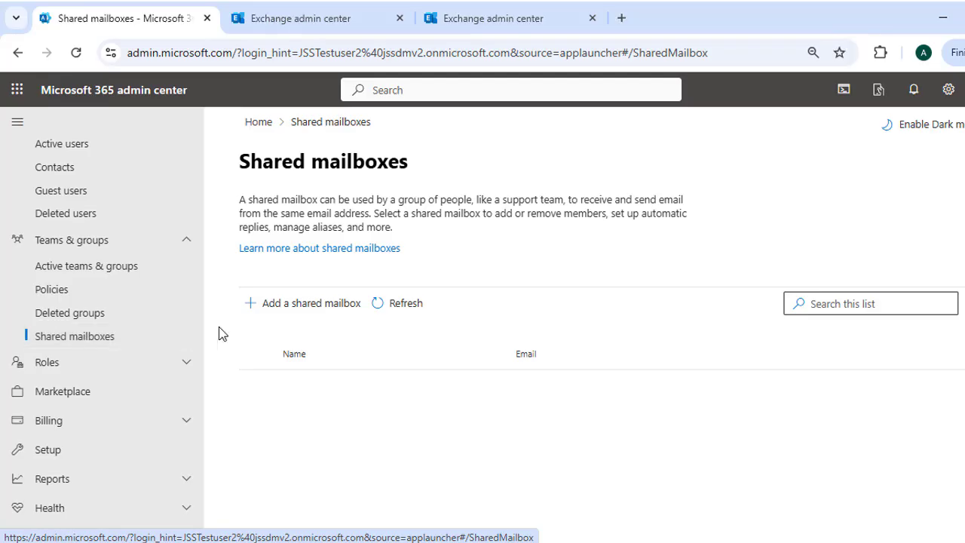
left_click(292, 311)
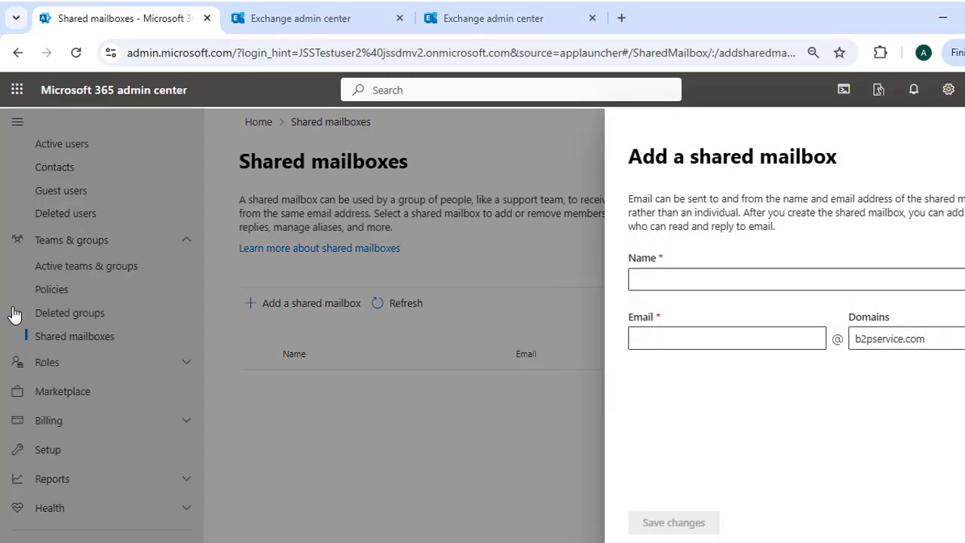
left_click(781, 278)
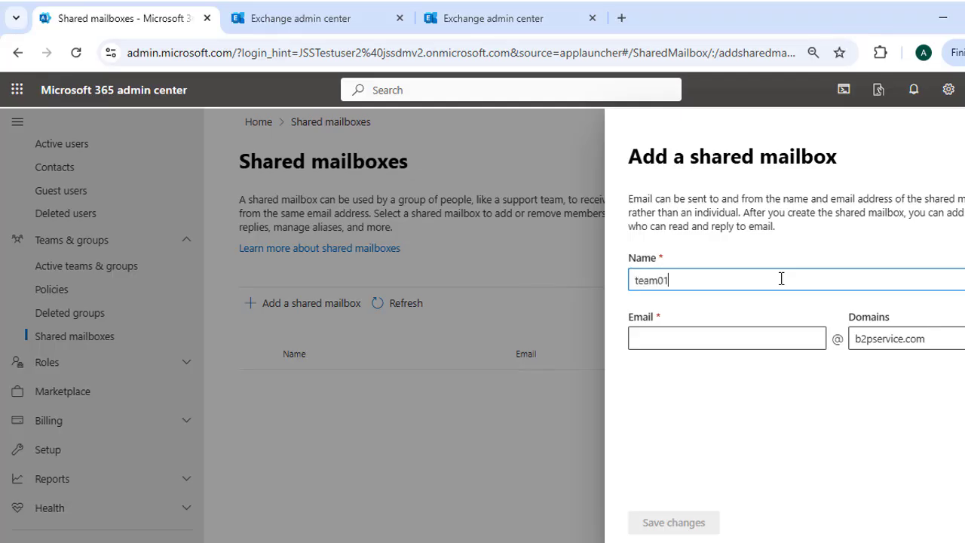
type("team01")
key("Tab")
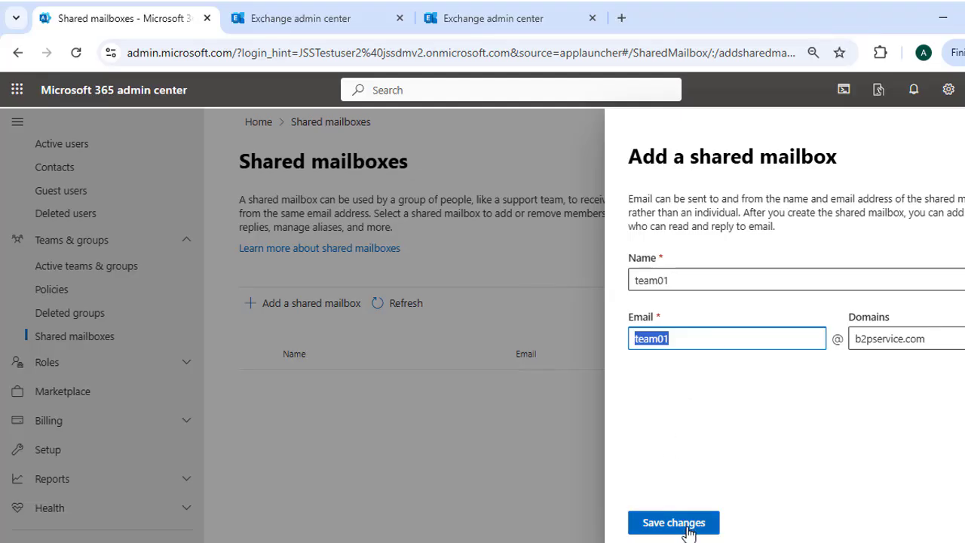
left_click(933, 343)
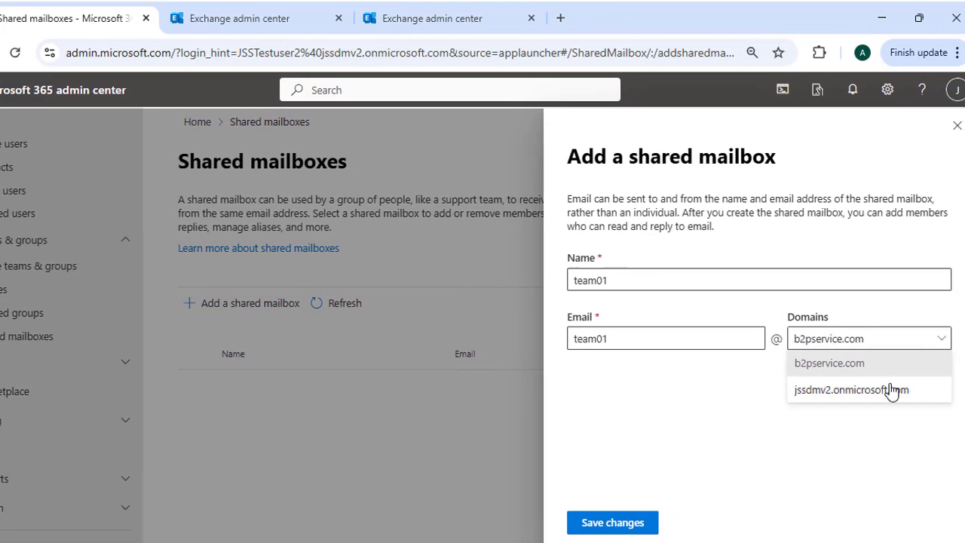
left_click(904, 387)
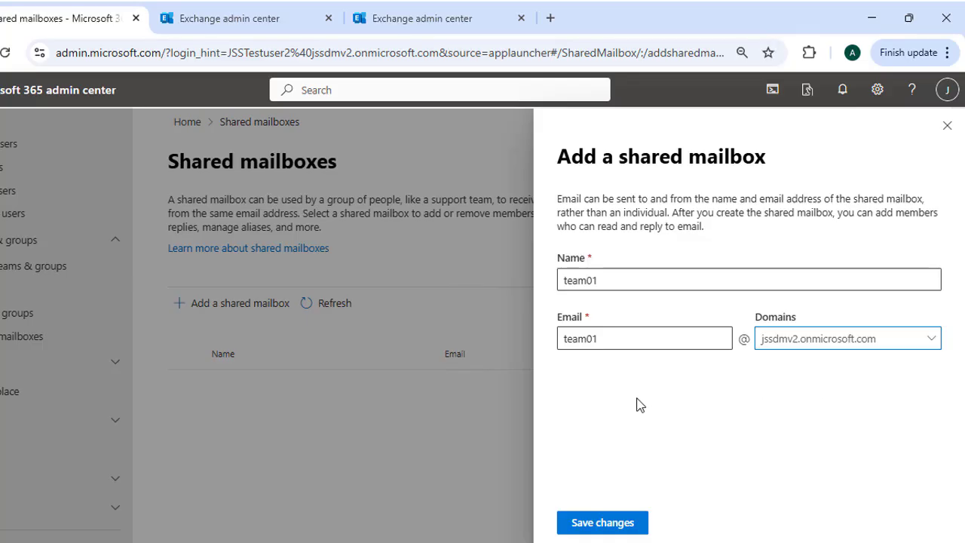
left_click(593, 531)
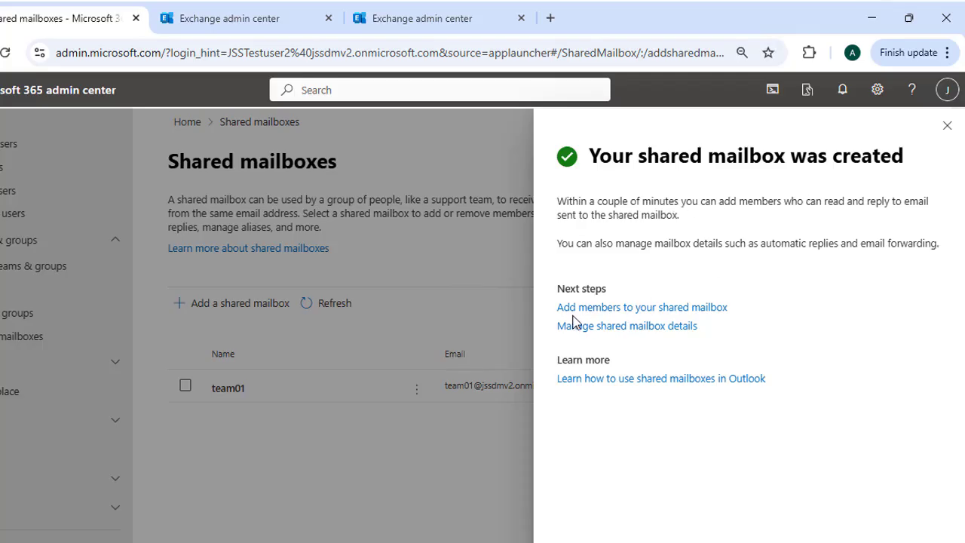
left_click(689, 308)
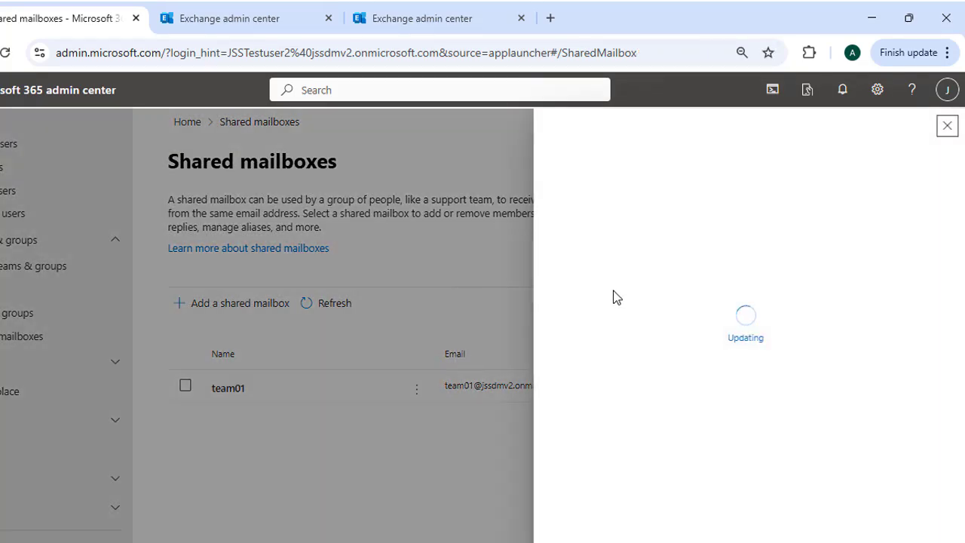
- Tick the test user in Add shared mailbox members and add them to team01
left_click(606, 198)
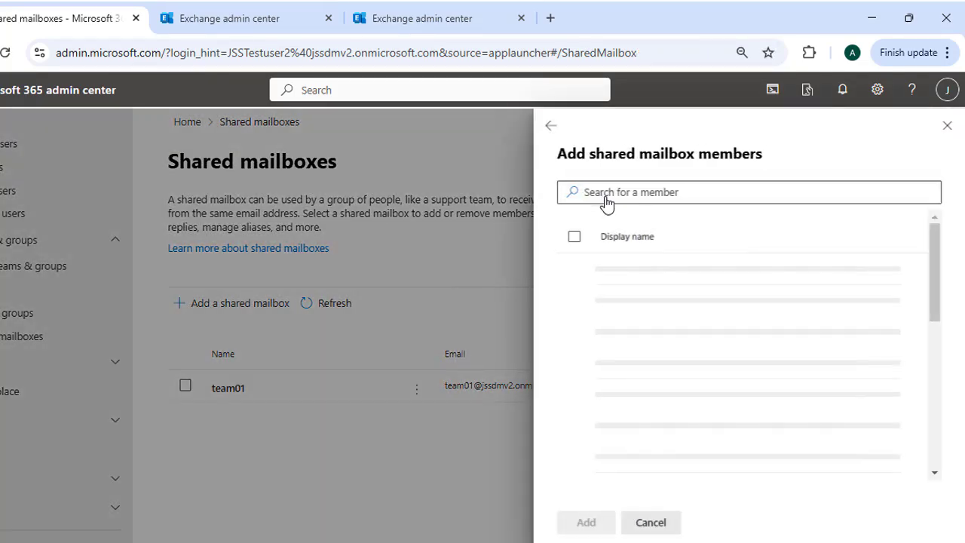
left_click(574, 277)
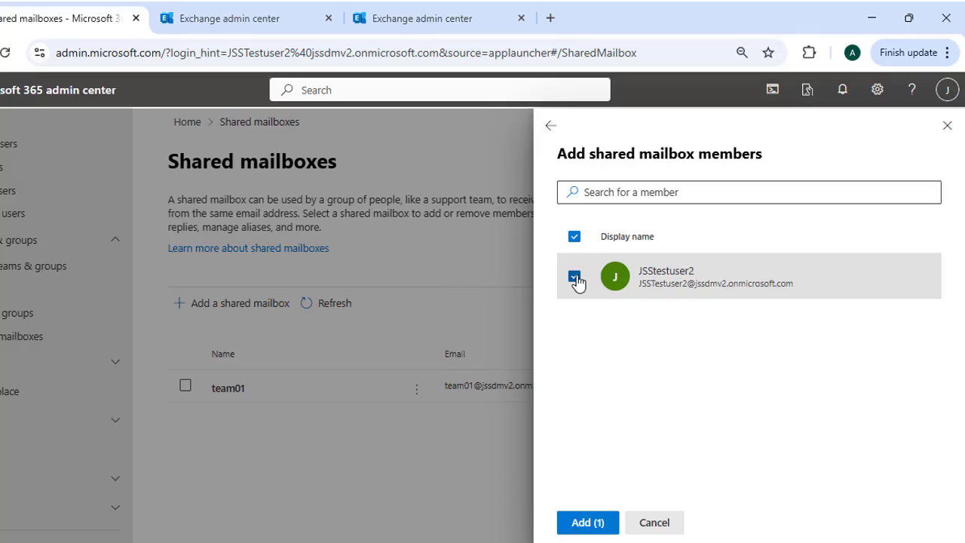
left_click(584, 523)
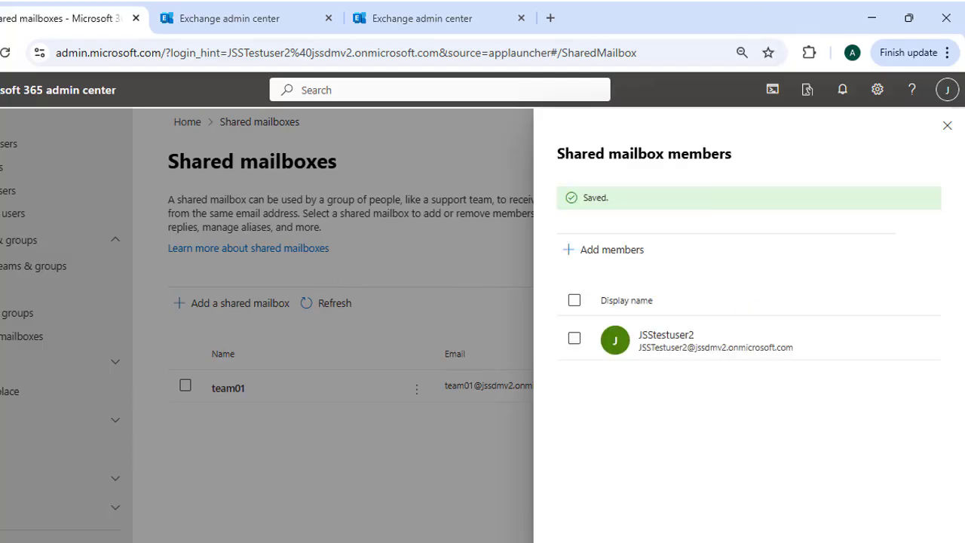
- Close the members panel and open team01's mailbox details
left_click(947, 125)
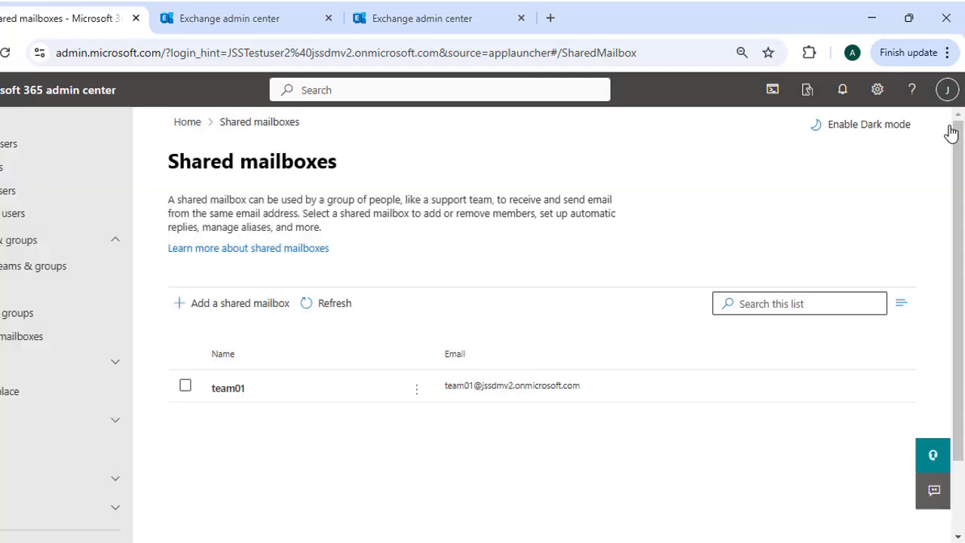
left_click(184, 387)
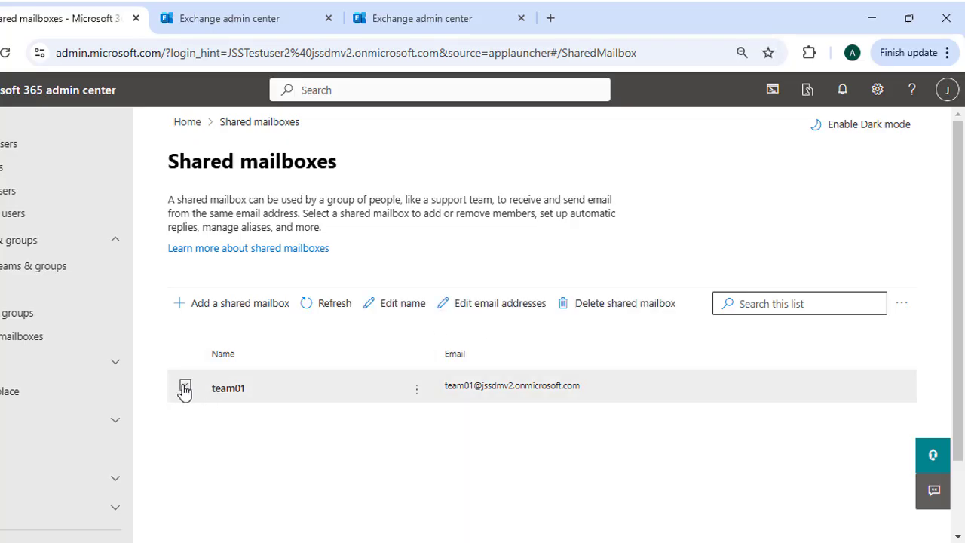
left_click(184, 387)
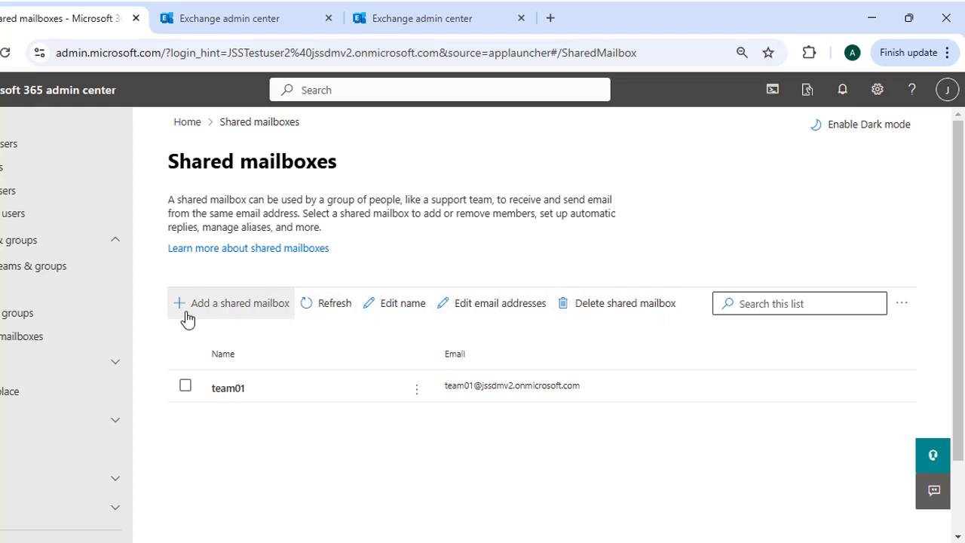
left_click(219, 390)
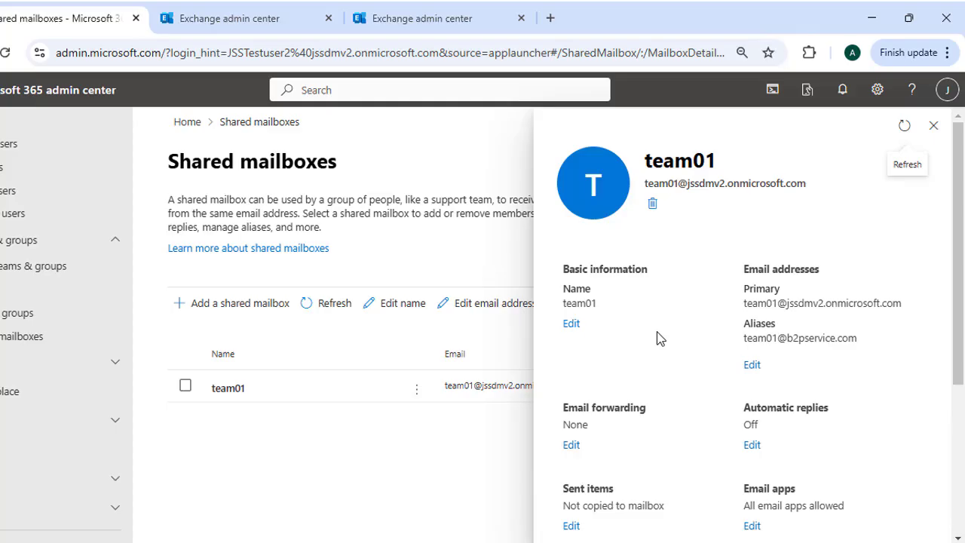
- Review team01's one member and permissions: one Read and manage, one Send as, zero Send on behalf
scroll(678, 339, "down", 2)
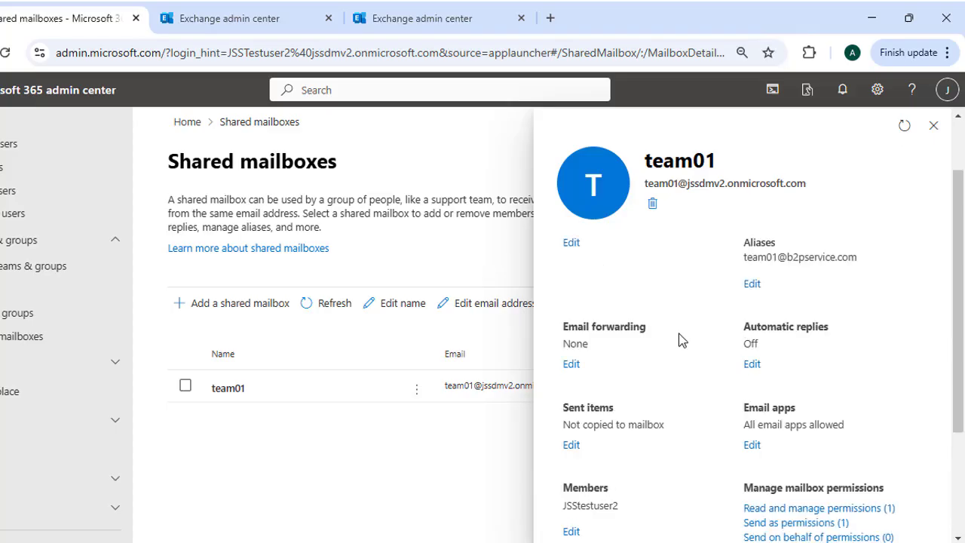
scroll(618, 367, "down", 2)
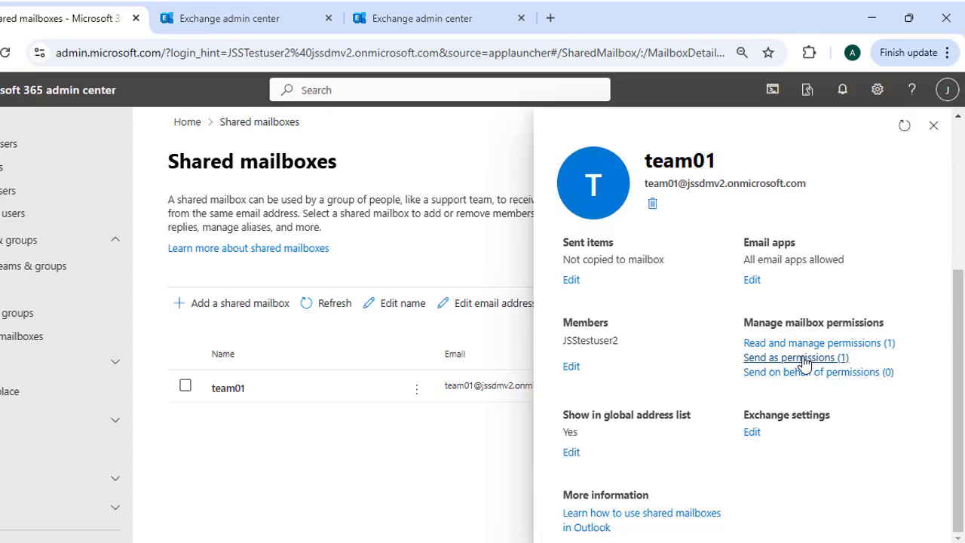
scroll(695, 364, "up", 3)
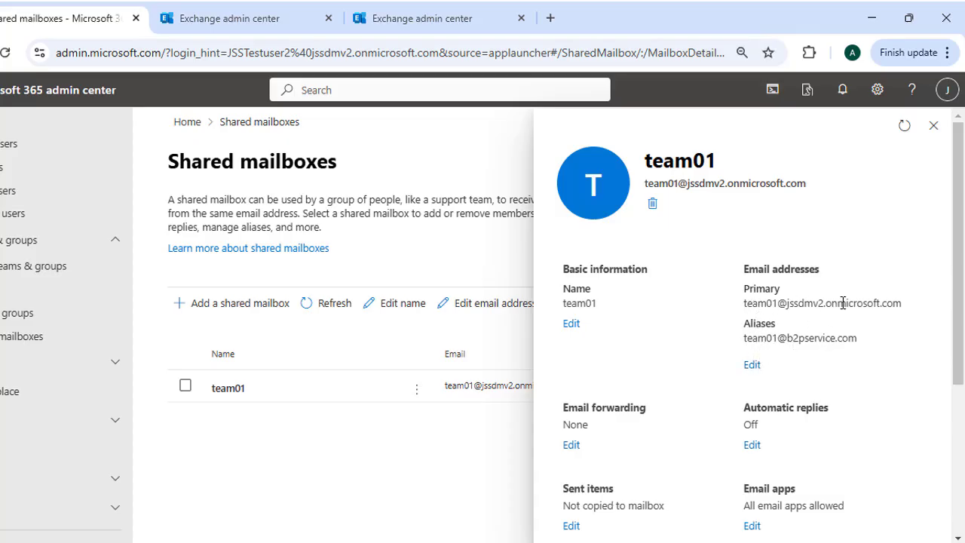
scroll(665, 347, "down", 1)
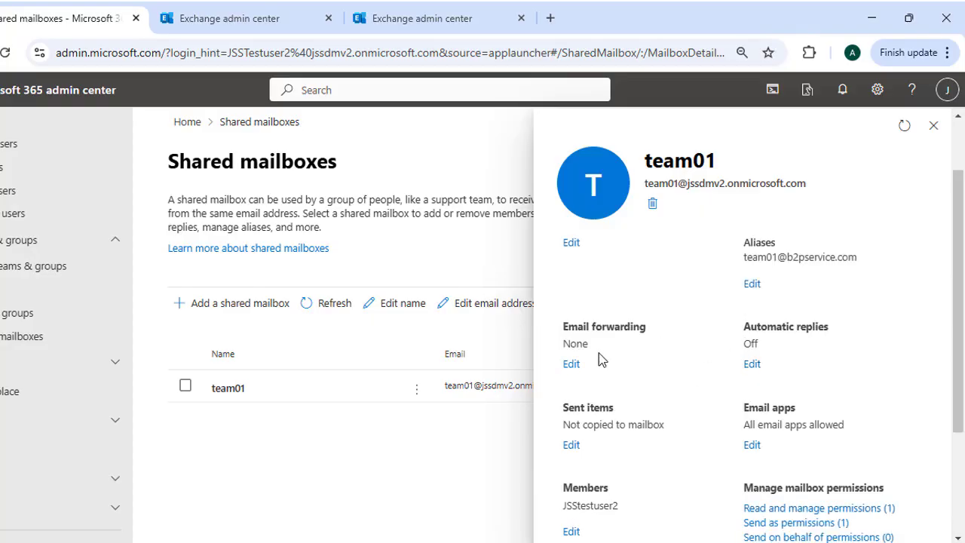
scroll(603, 358, "down", 1)
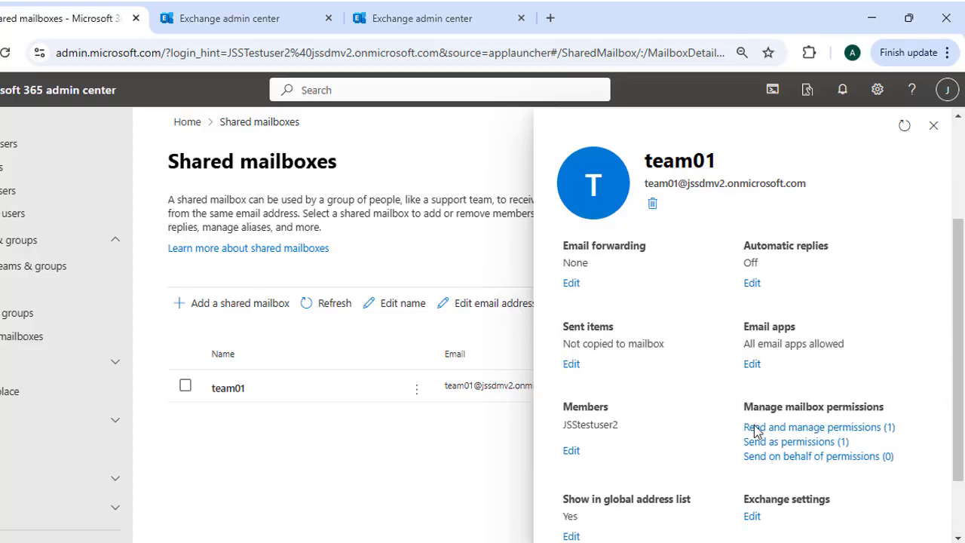
- Confirm JSStestuser2 holds Read and manage permission on team01, then reopen team01's details
left_click(805, 427)
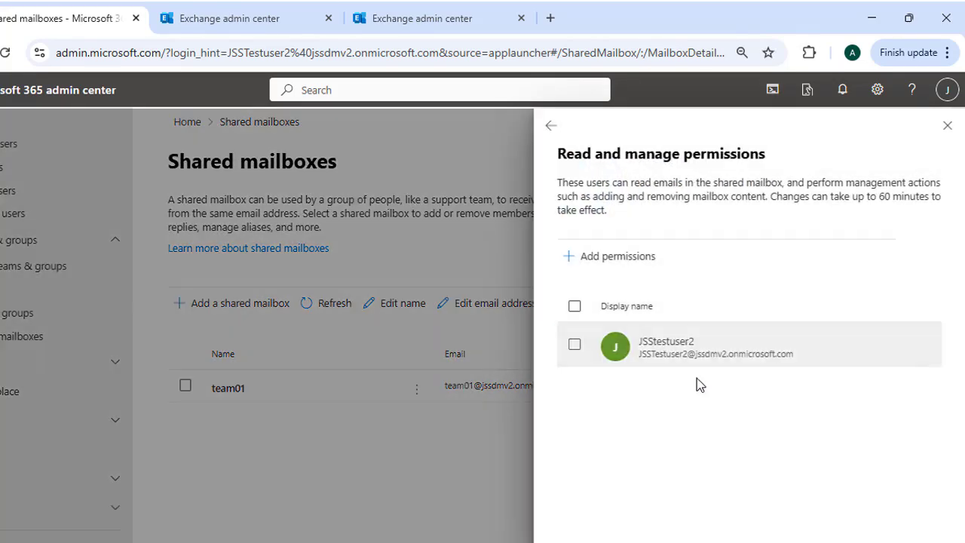
left_click(574, 349)
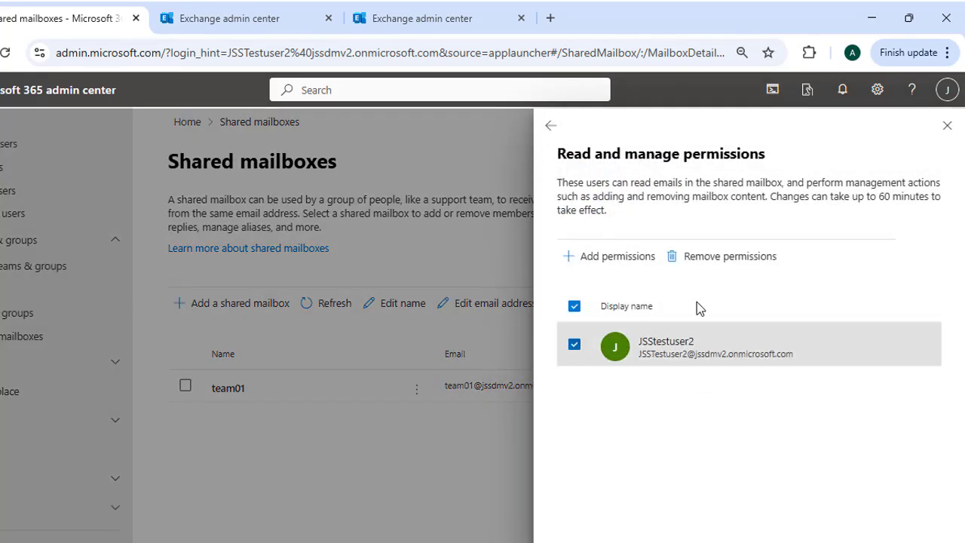
left_click(613, 256)
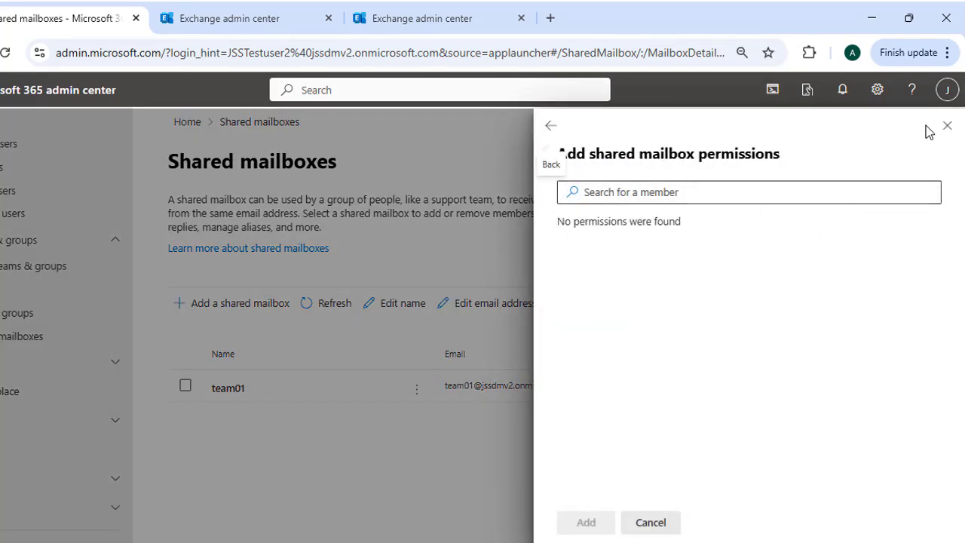
left_click(945, 126)
left_click(295, 388)
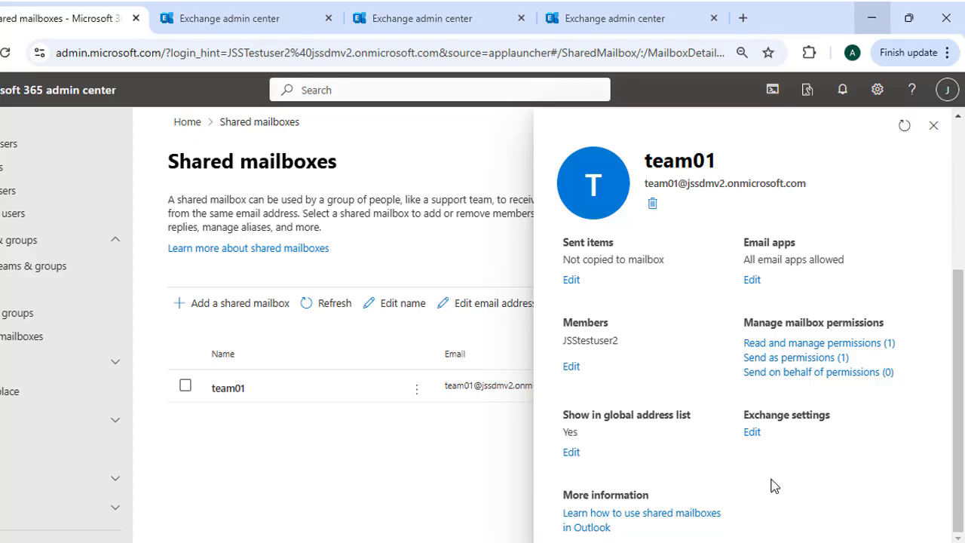
- Open team01 in Exchange admin center and view its General and Organization information
left_click(752, 433)
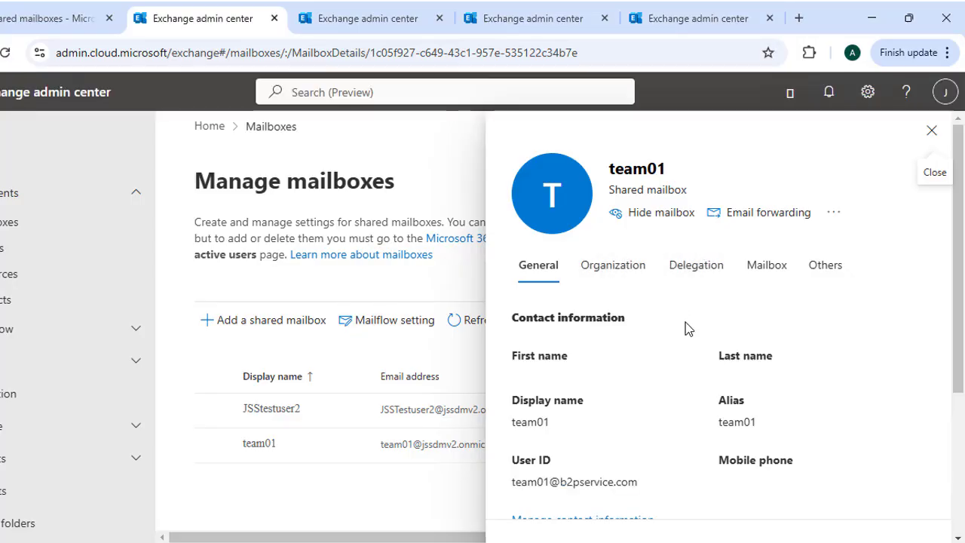
scroll(652, 368, "down", 3)
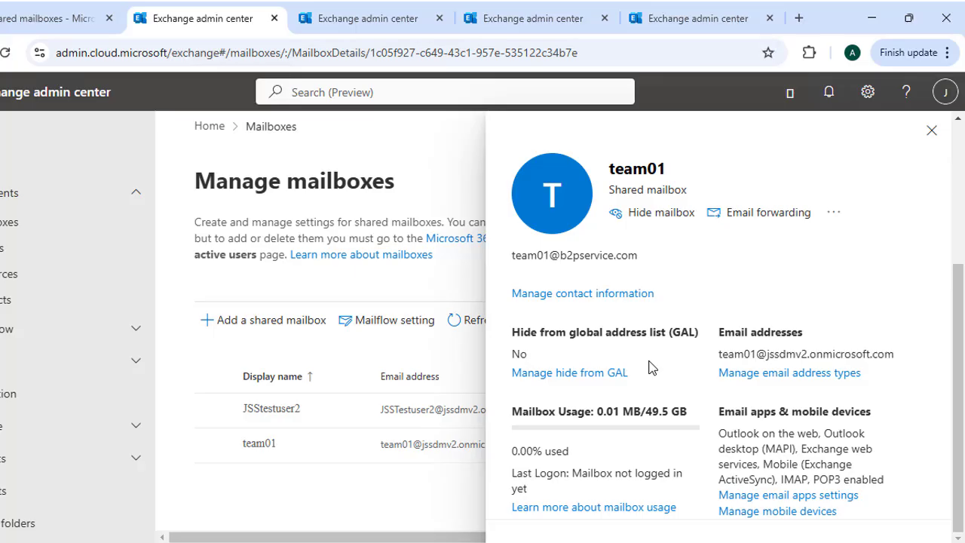
scroll(652, 368, "up", 3)
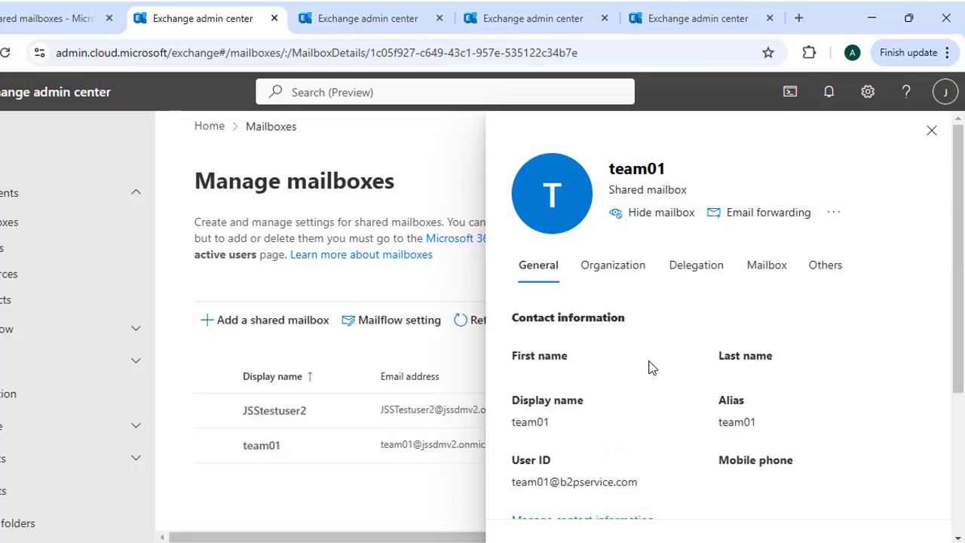
left_click(615, 277)
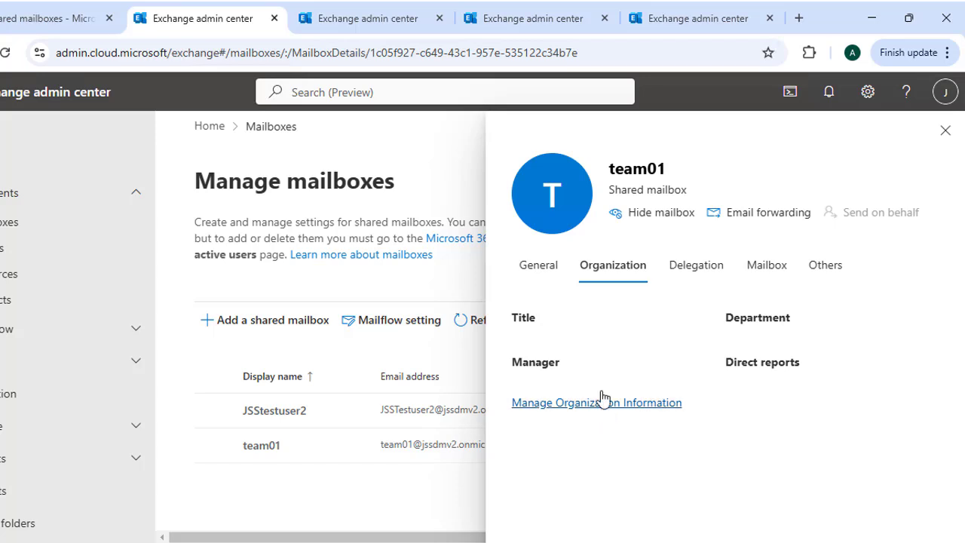
- Check team01's message size limits (35840 KB sent, 36864 KB received) and close unchanged
left_click(762, 267)
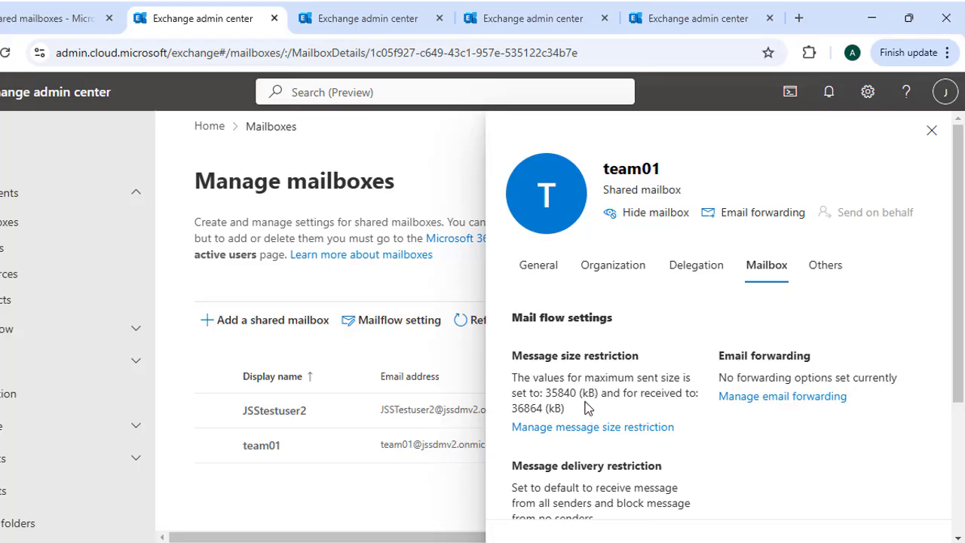
left_click_drag(957, 211, 956, 241)
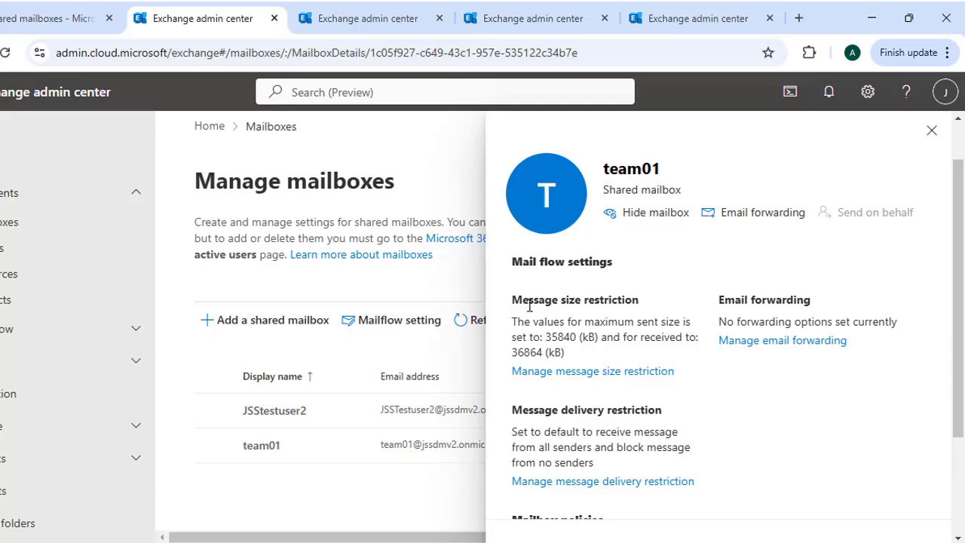
left_click(615, 372)
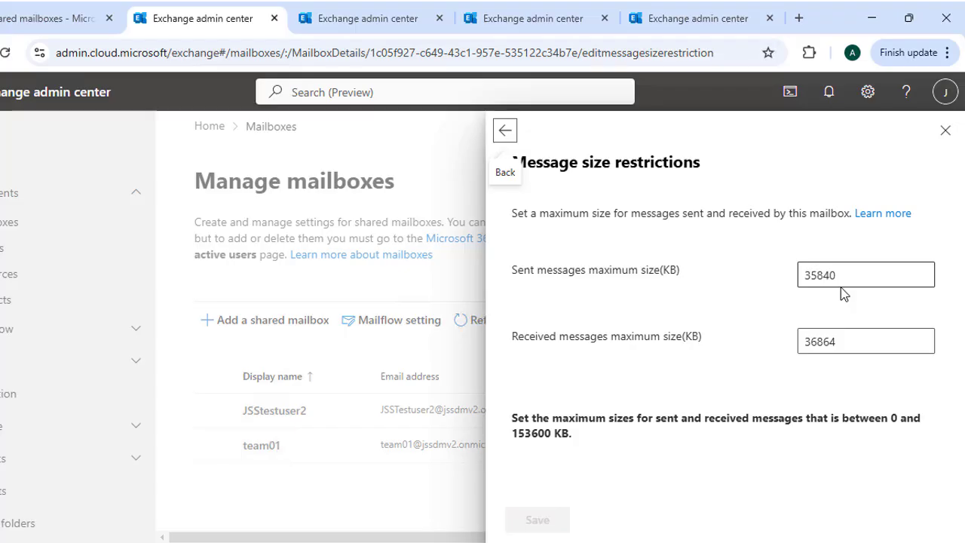
left_click(939, 136)
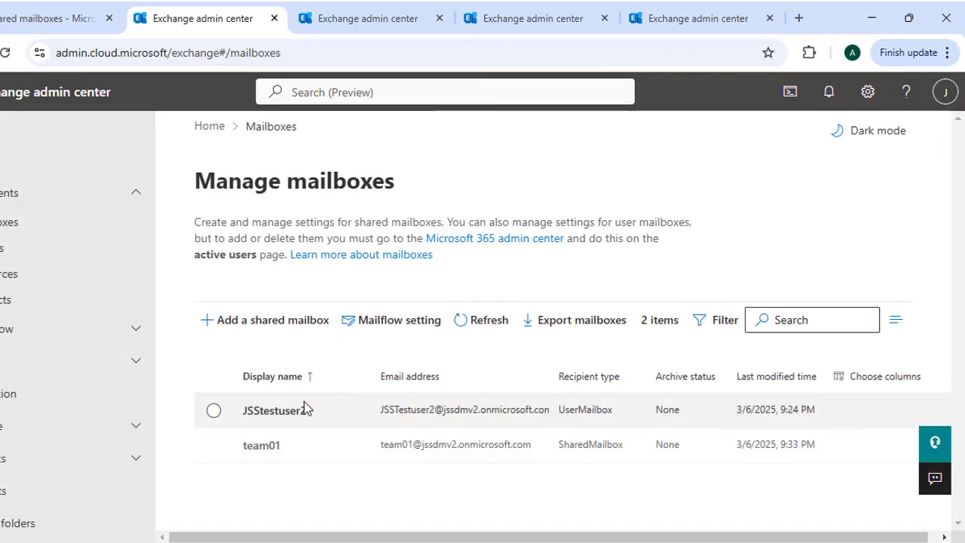
left_click(266, 450)
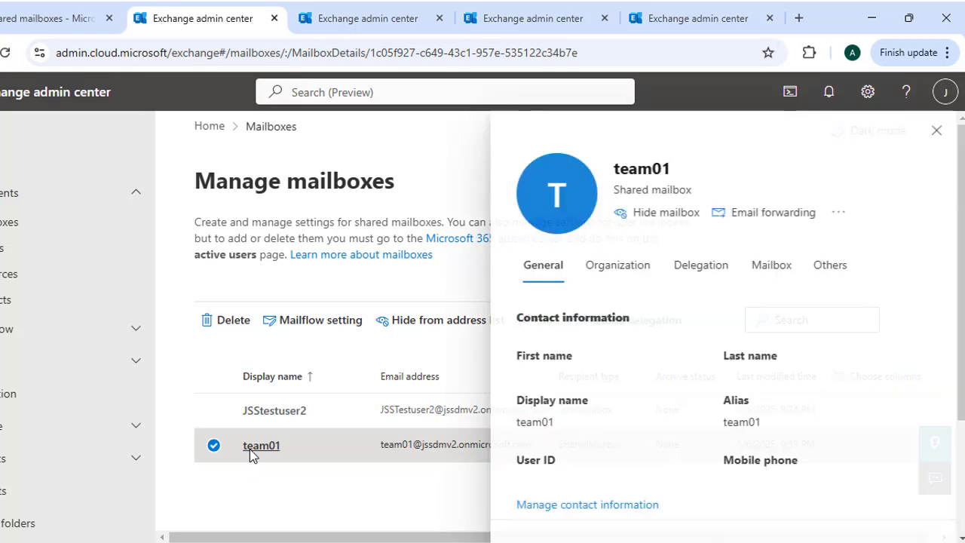
left_click(765, 265)
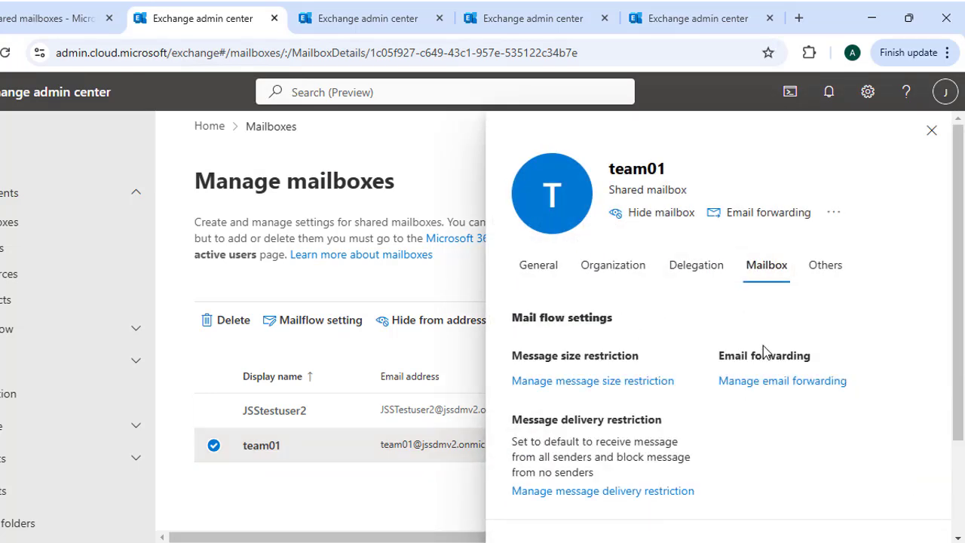
scroll(751, 350, "down", 2)
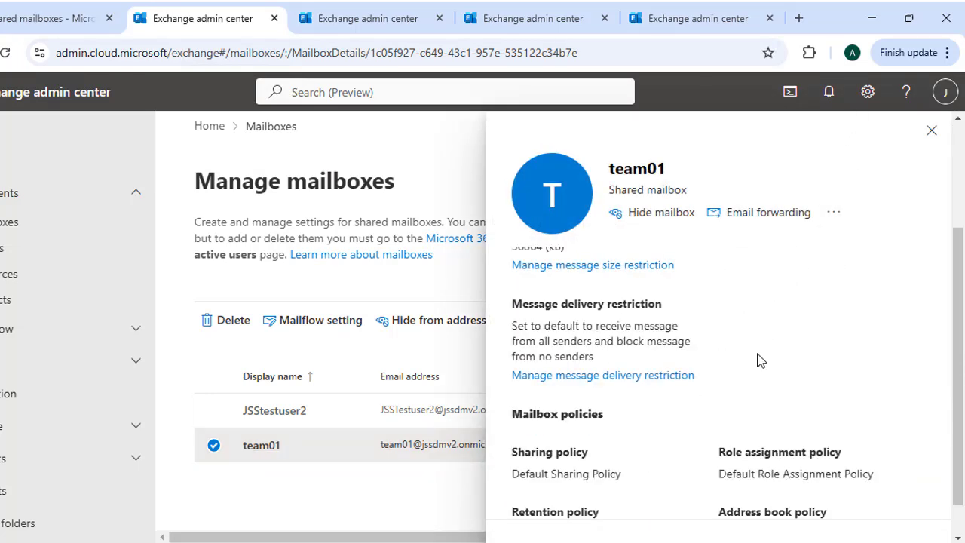
scroll(761, 360, "down", 1)
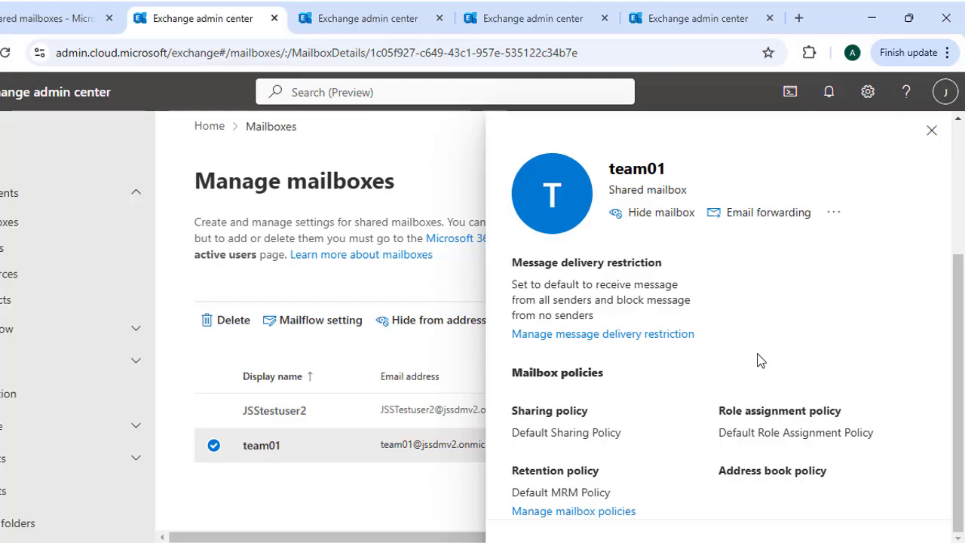
scroll(739, 209, "up", 3)
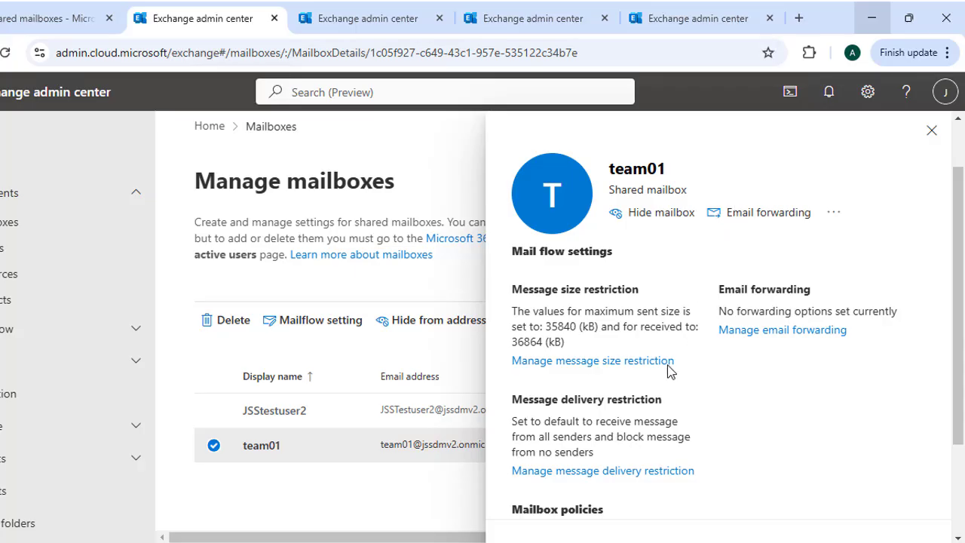
left_click(578, 473)
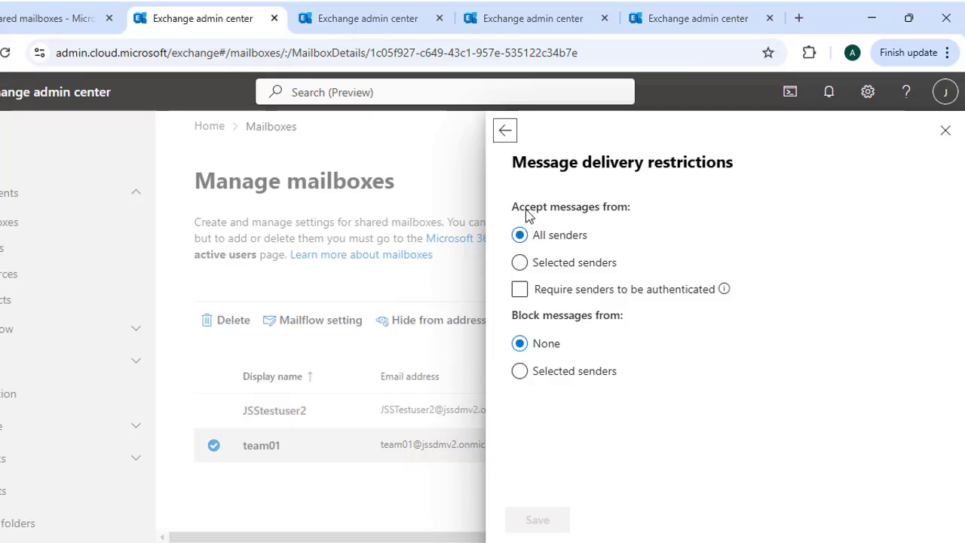
left_click(520, 262)
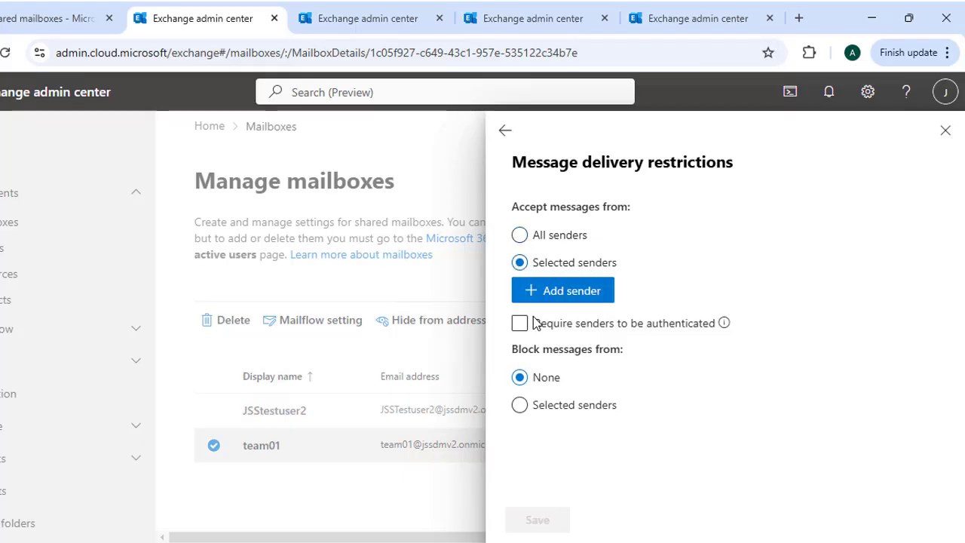
left_click(518, 324)
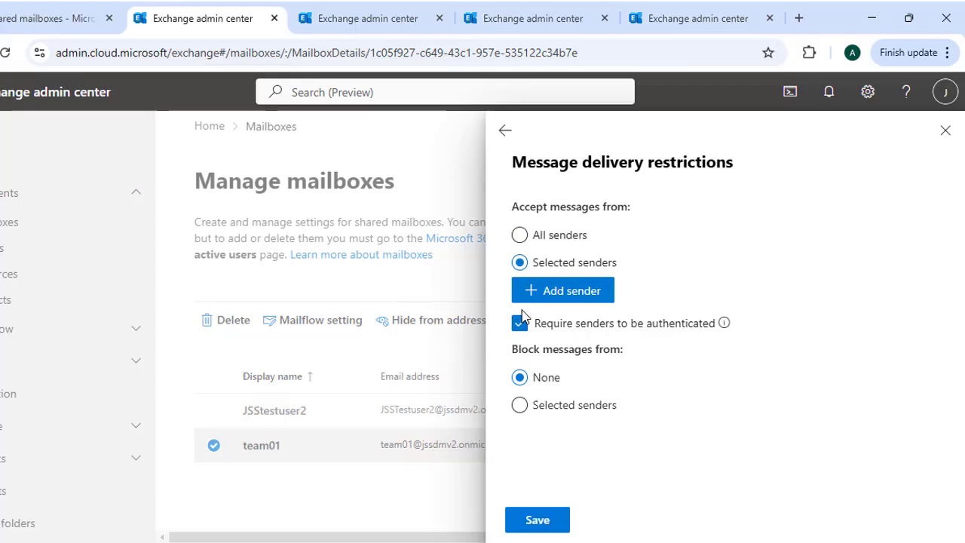
left_click(524, 323)
left_click(520, 237)
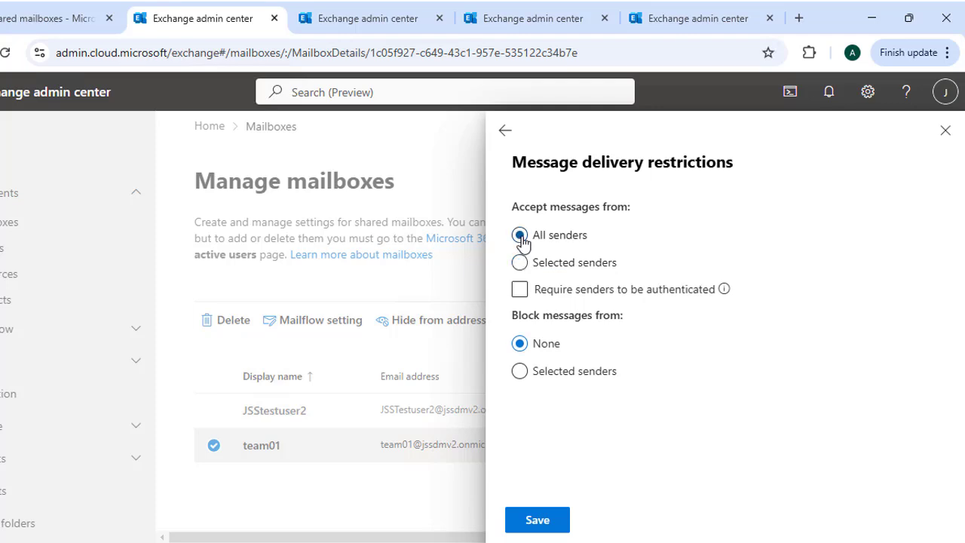
left_click(520, 371)
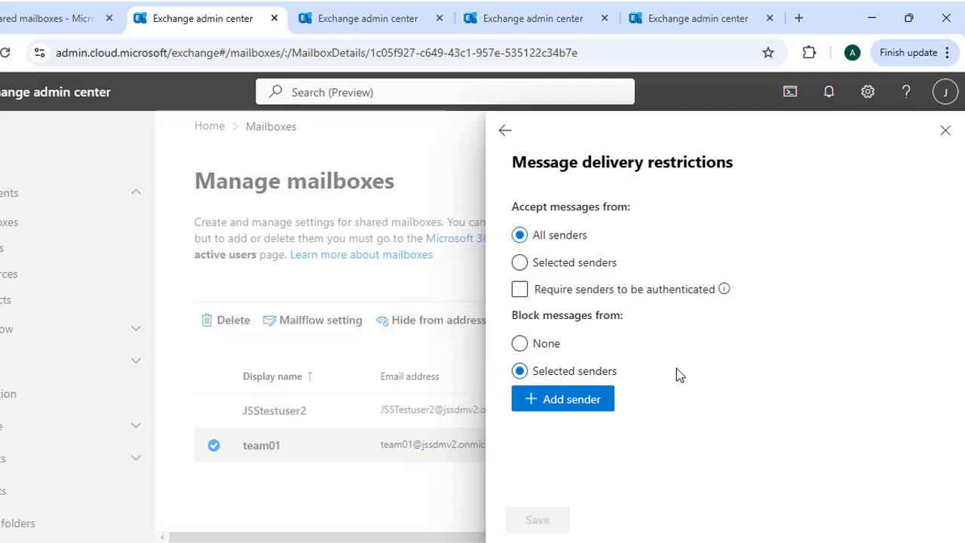
left_click(945, 131)
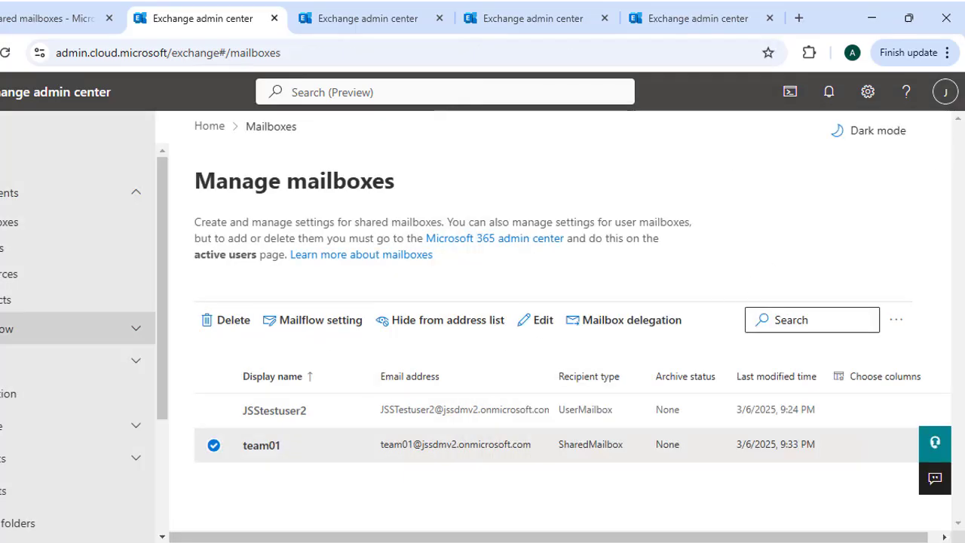